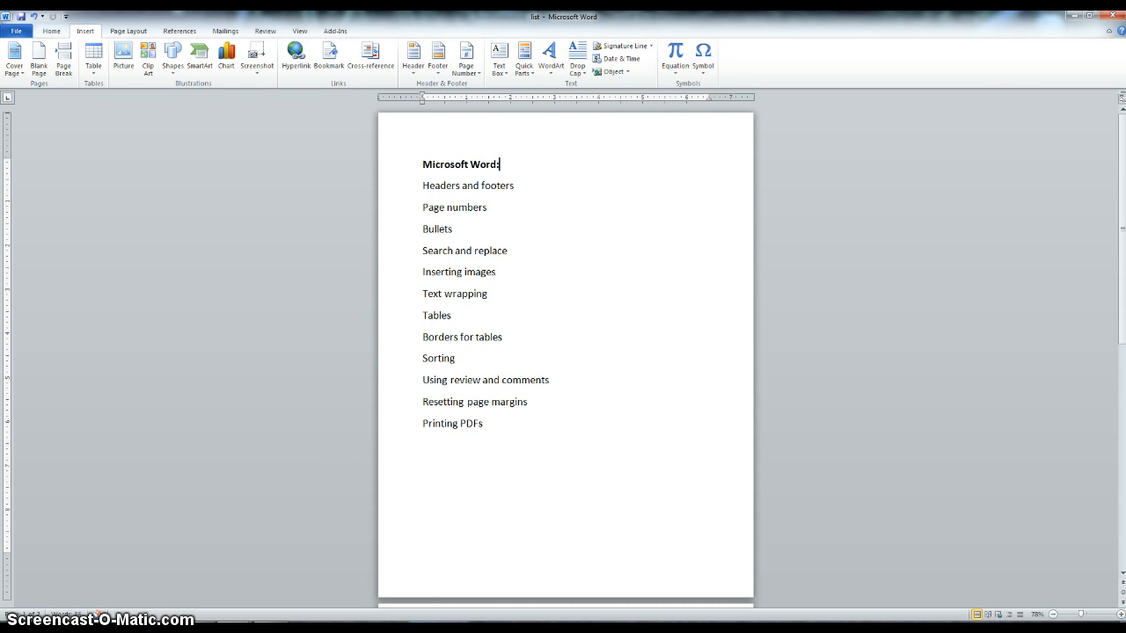
# Step: Switch from the list document to the WordTextActivity document
pyautogui.click(1075, 16)
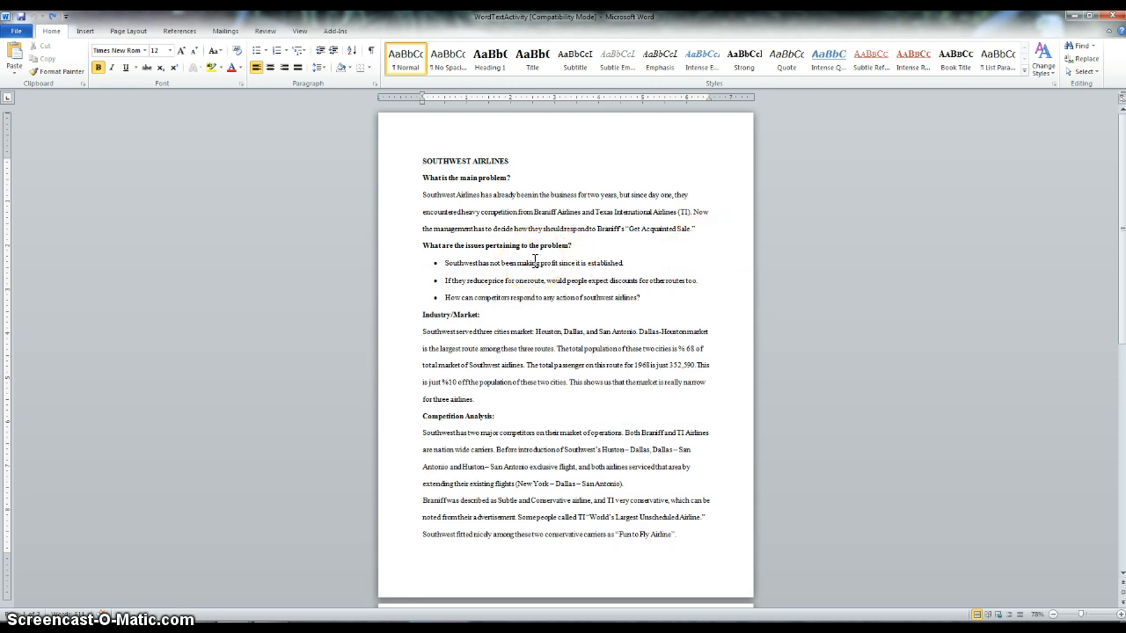
# Step: Insert a Blank (Three Columns) header and enter "Title" in its first placeholder
pyautogui.click(86, 32)
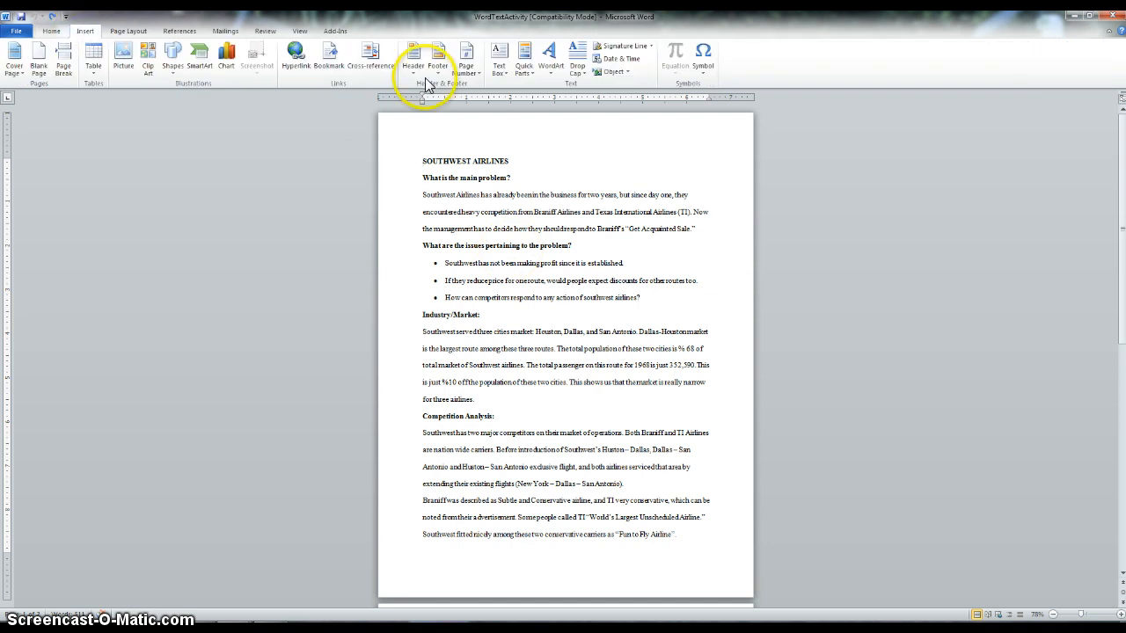
pyautogui.click(417, 74)
pyautogui.click(437, 69)
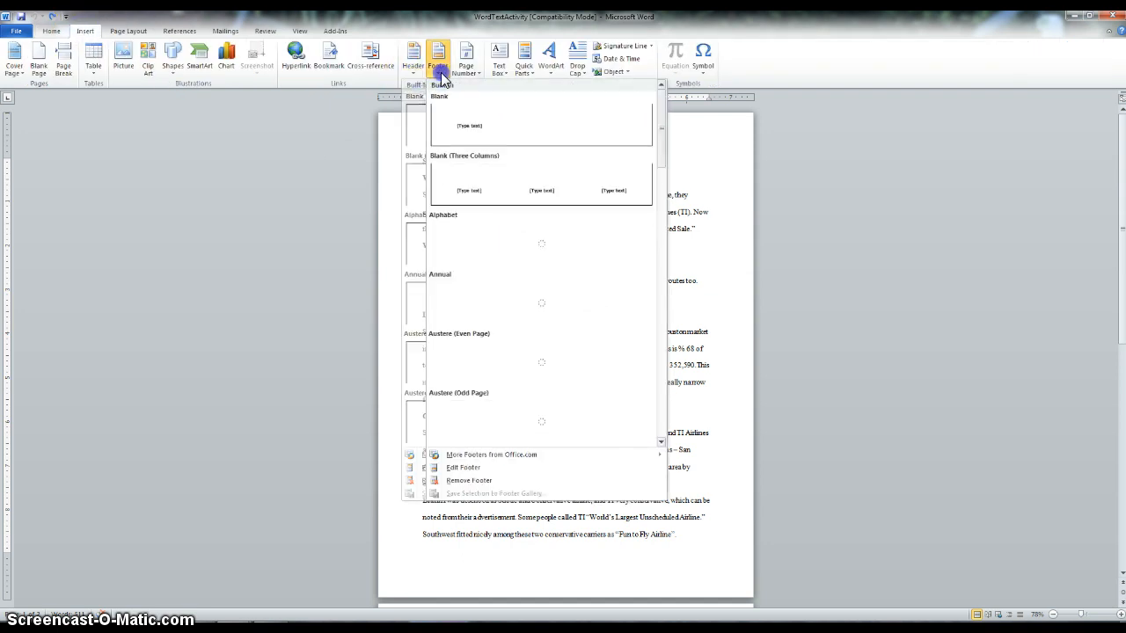
pyautogui.click(417, 75)
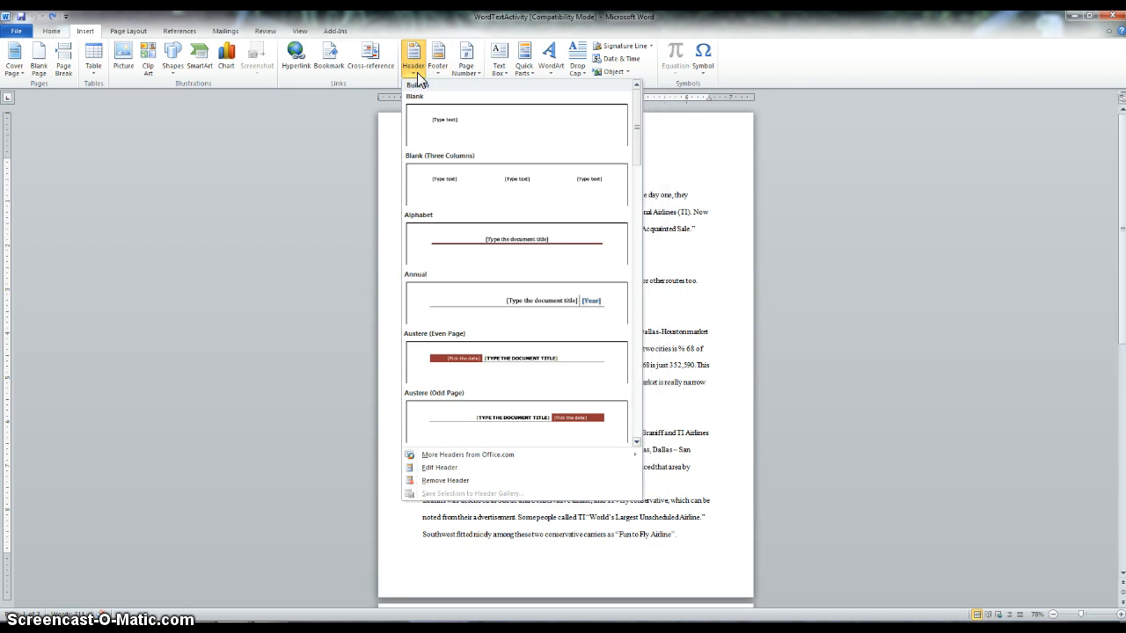
pyautogui.click(483, 186)
pyautogui.click(445, 141)
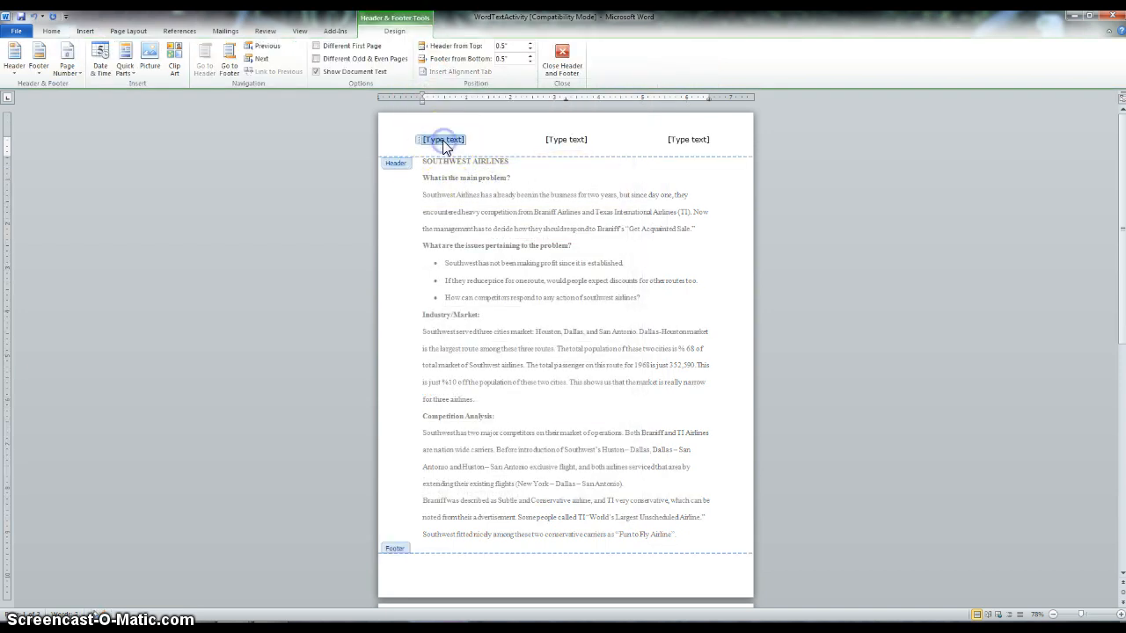
pyautogui.write('Title')
# Step: Insert a Plain Number 3 page number at the top of the page
pyautogui.click(683, 140)
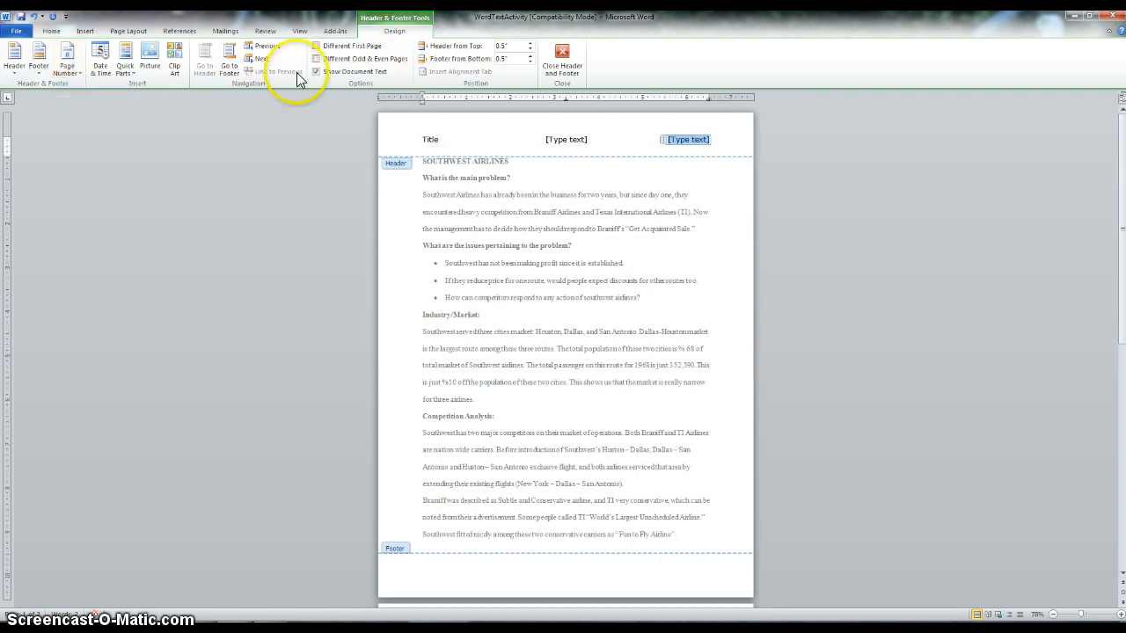
pyautogui.click(69, 74)
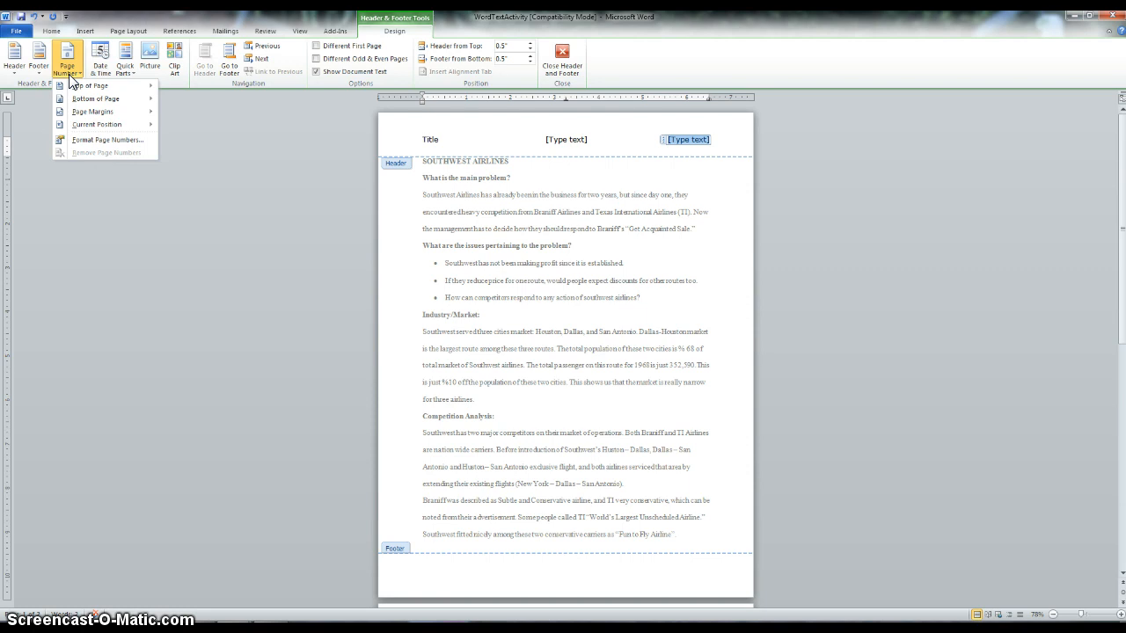
pyautogui.moveTo(87, 85)
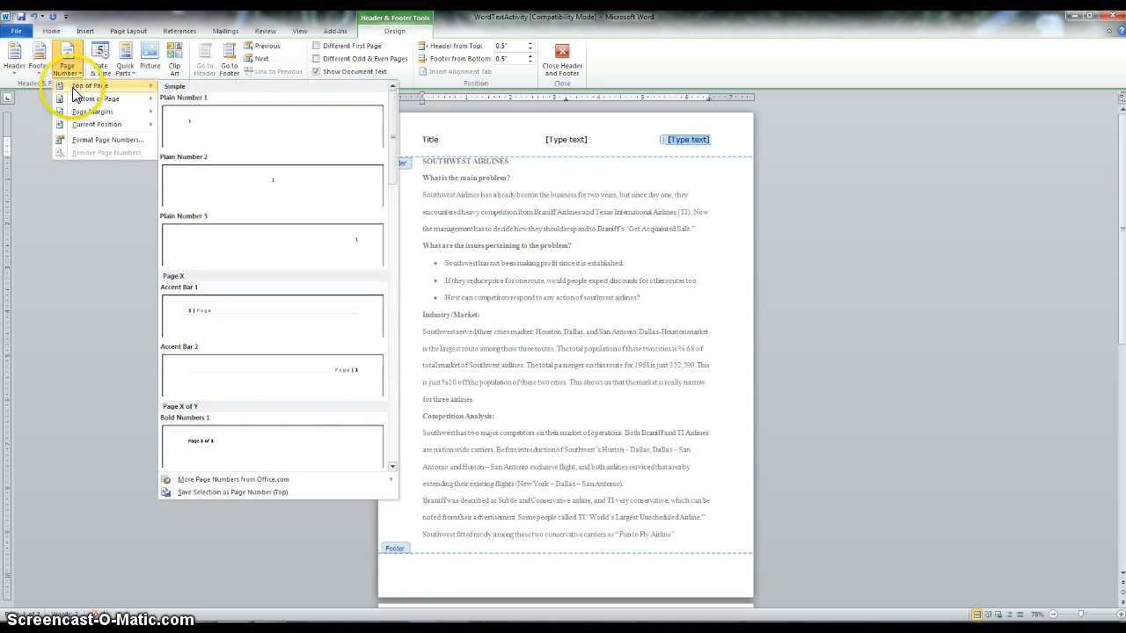
pyautogui.click(272, 232)
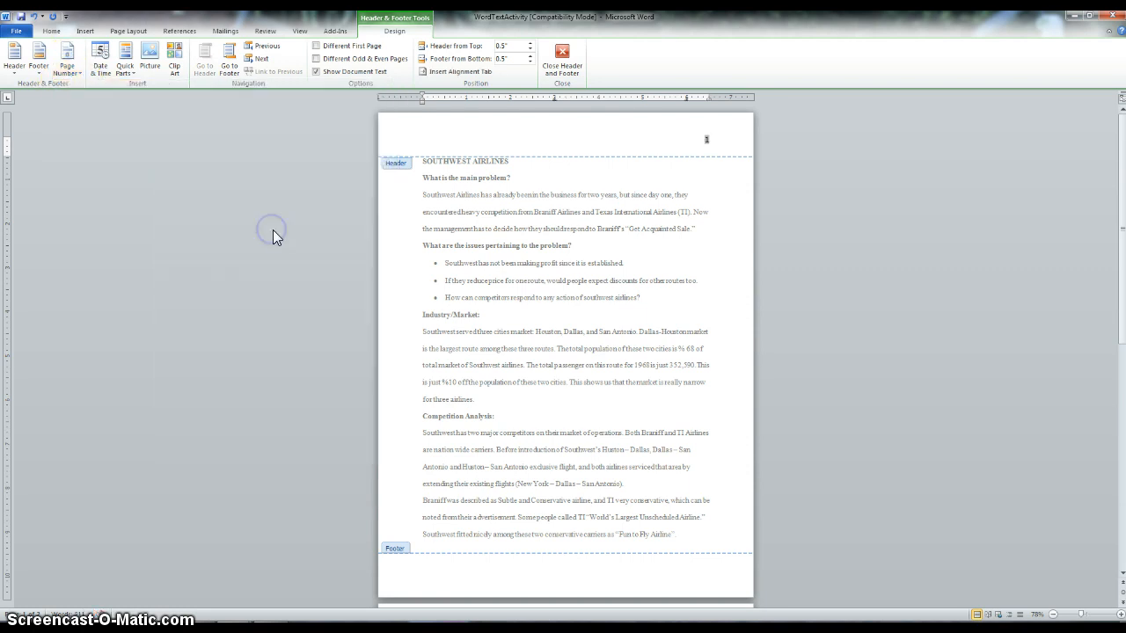
# Step: Replace the header with a centred top-of-page number that includes the word "Page", and leave header editing
pyautogui.click(85, 32)
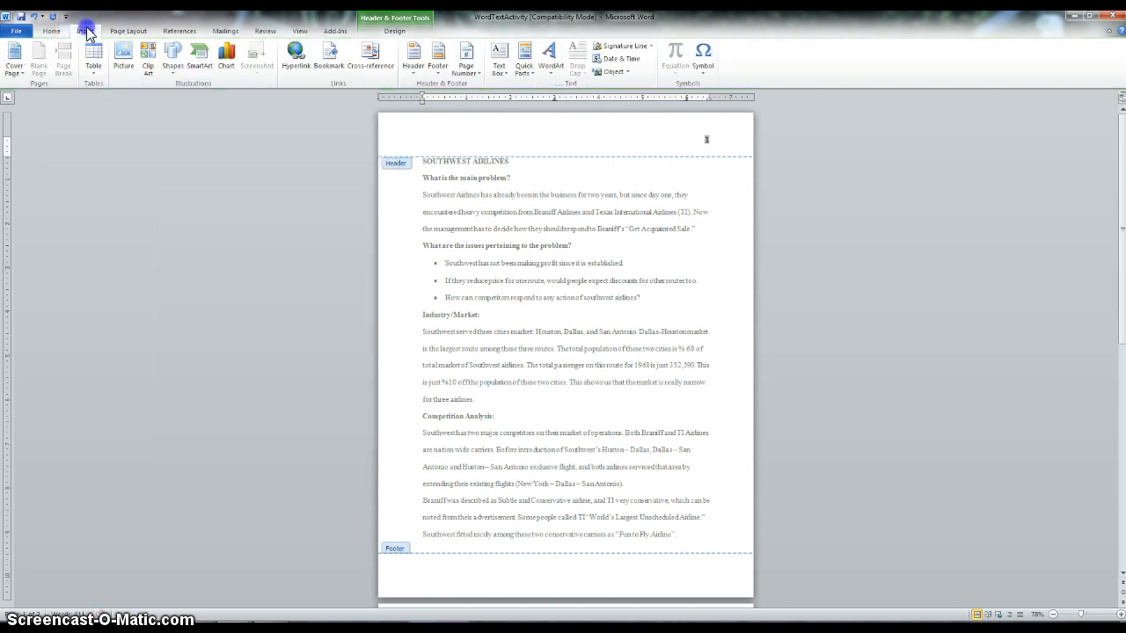
pyautogui.click(466, 58)
pyautogui.click(488, 86)
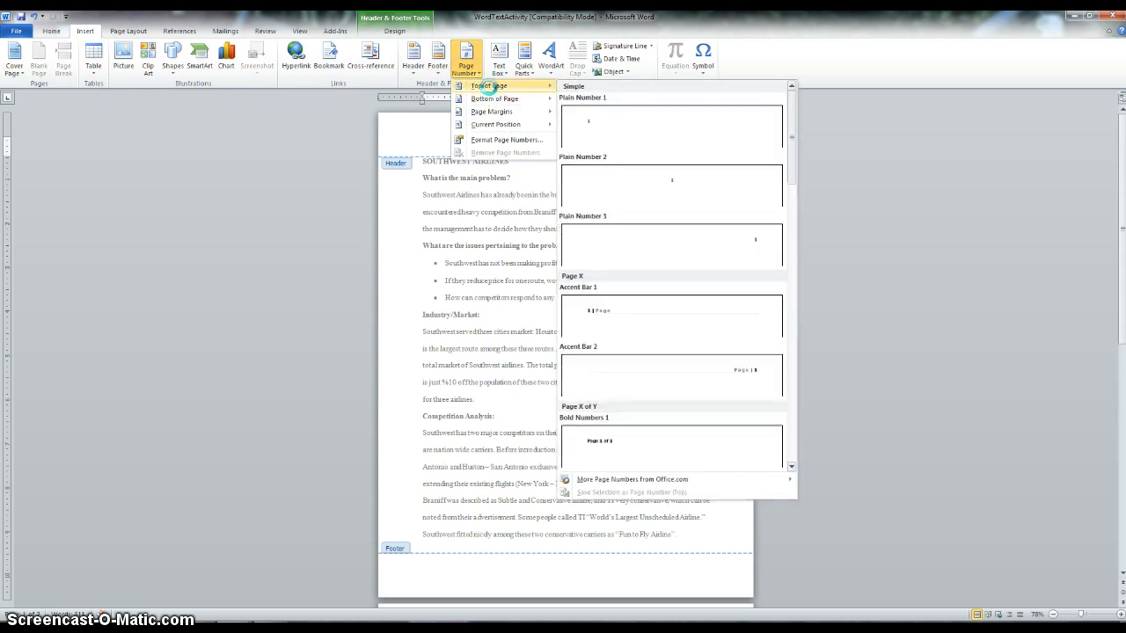
pyautogui.click(708, 220)
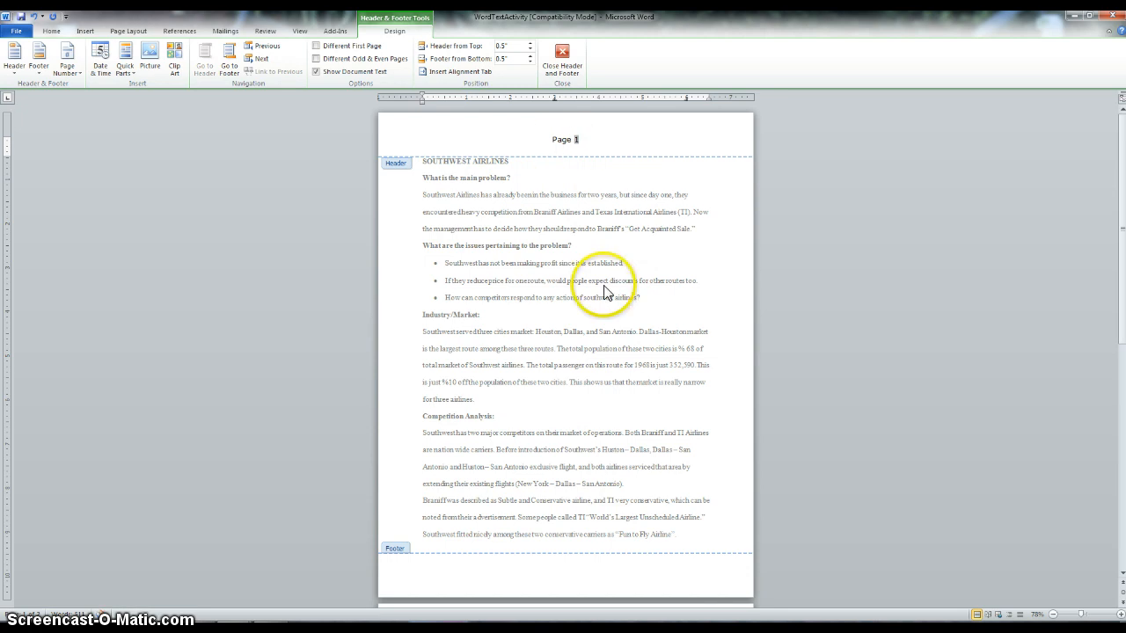
pyautogui.scroll(-3, 604, 289)
pyautogui.scroll(3, 576, 334)
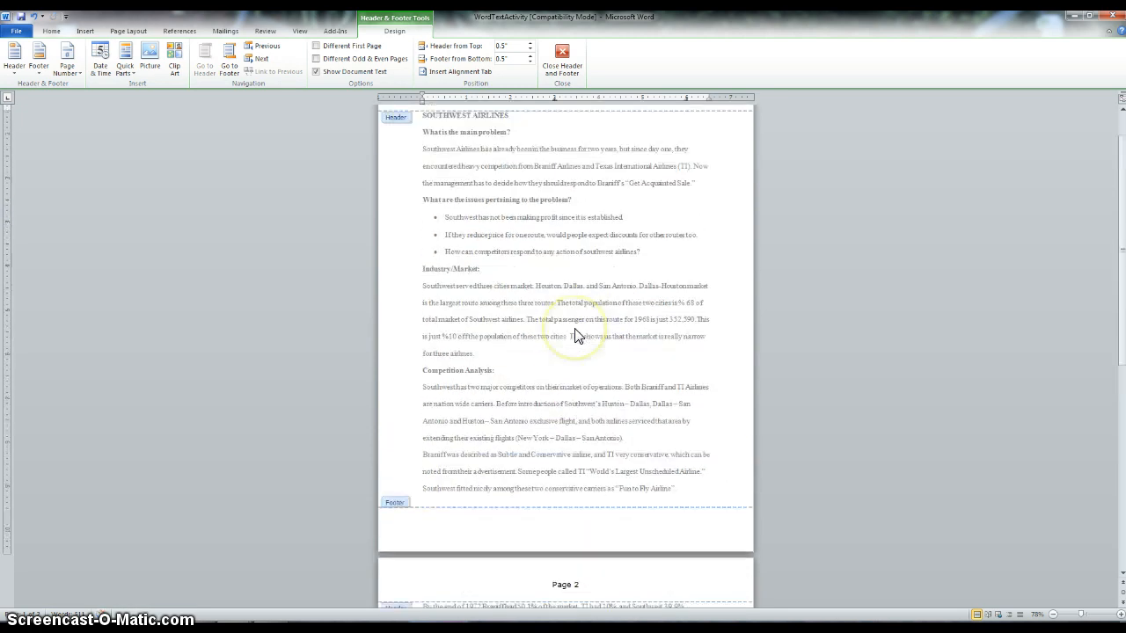
pyautogui.click(39, 60)
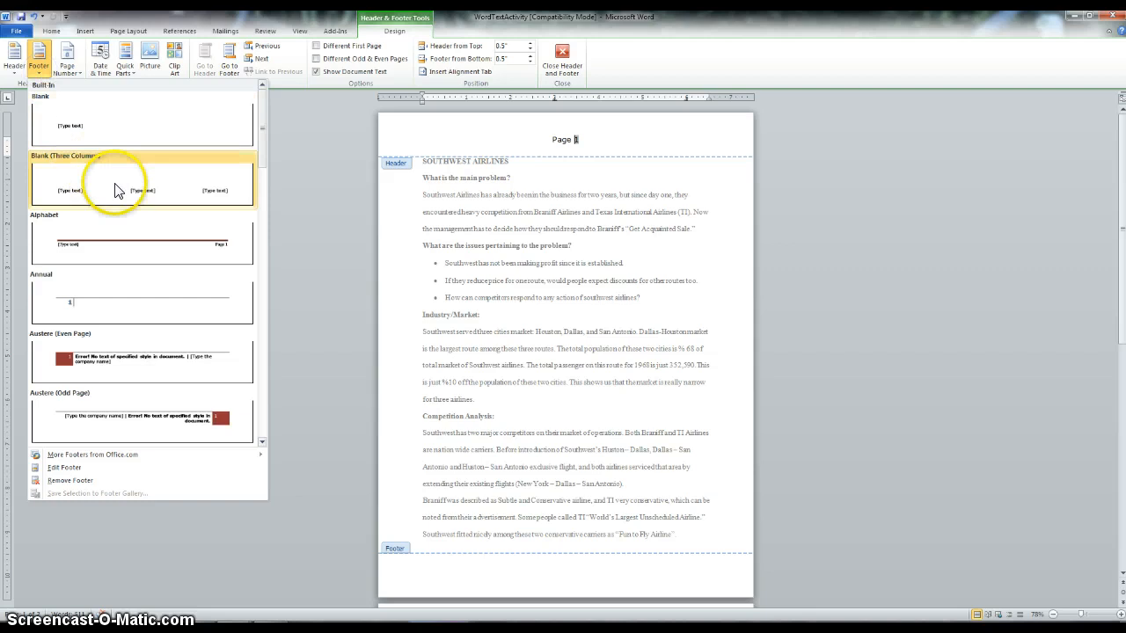
pyautogui.click(563, 66)
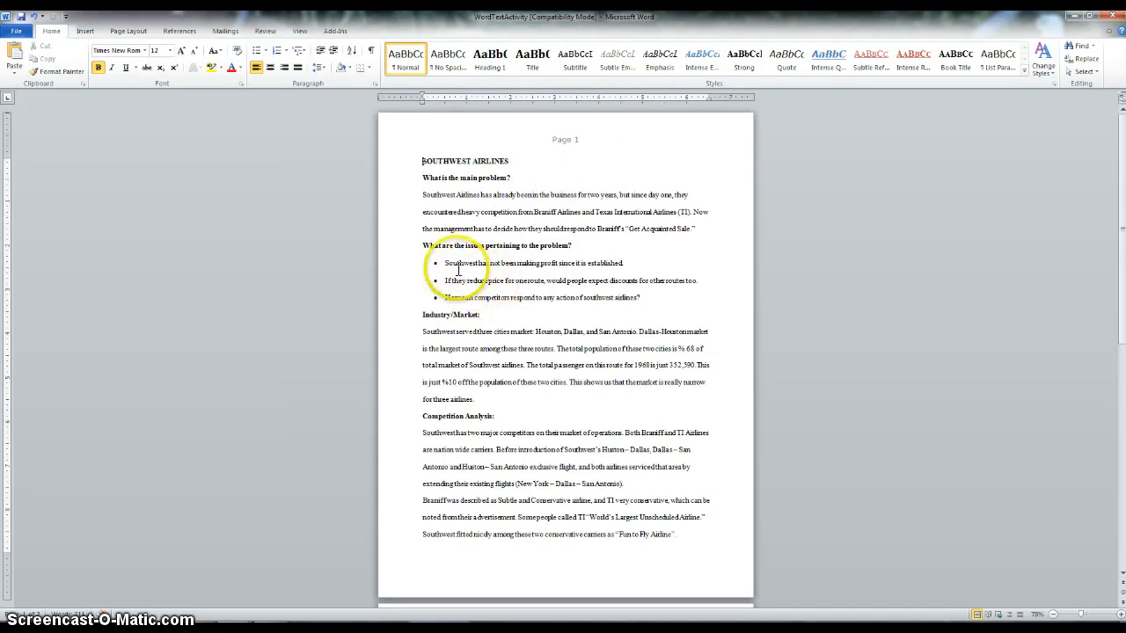
# Step: Turn the bullets of the three items about the problem's issues off and on again, and change them to the square style
pyautogui.moveTo(444, 262); pyautogui.dragTo(648, 297)
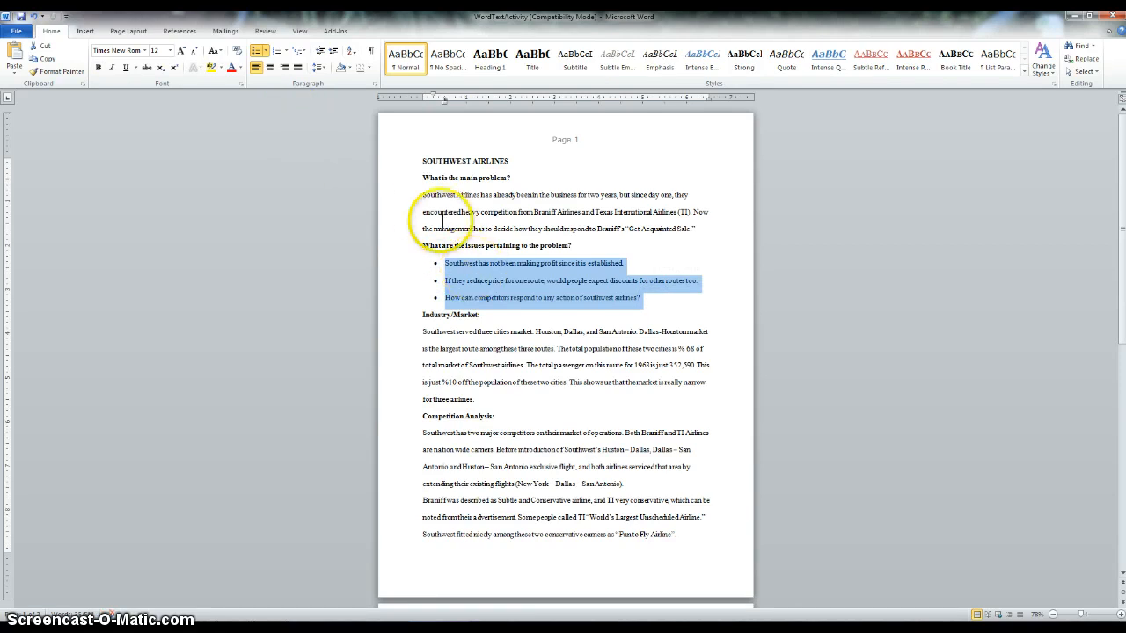
pyautogui.click(256, 55)
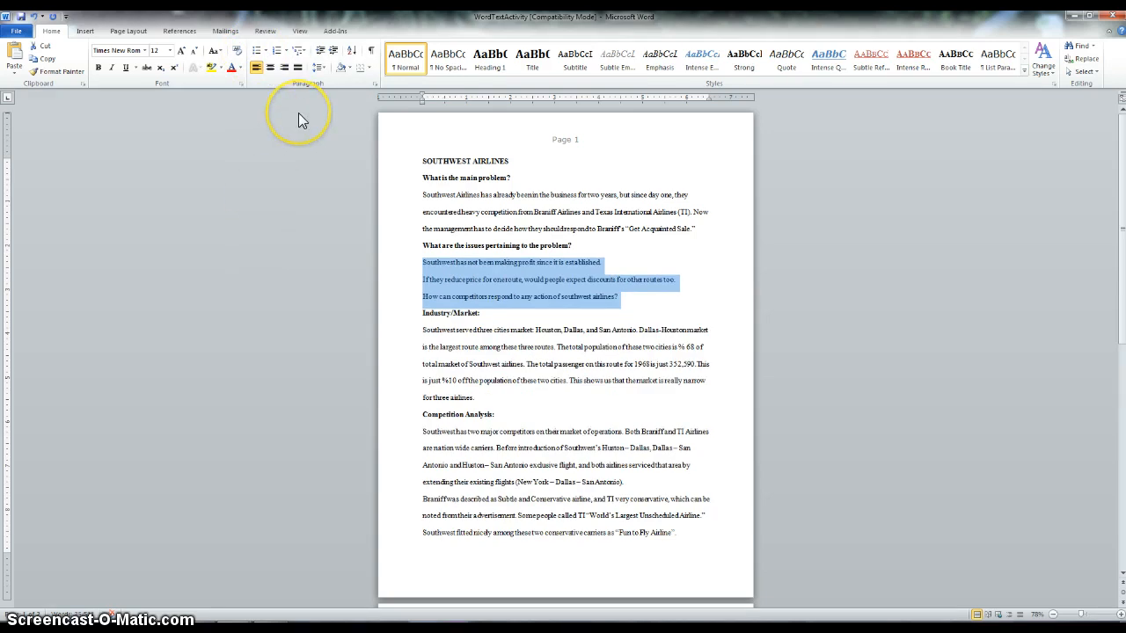
pyautogui.click(257, 55)
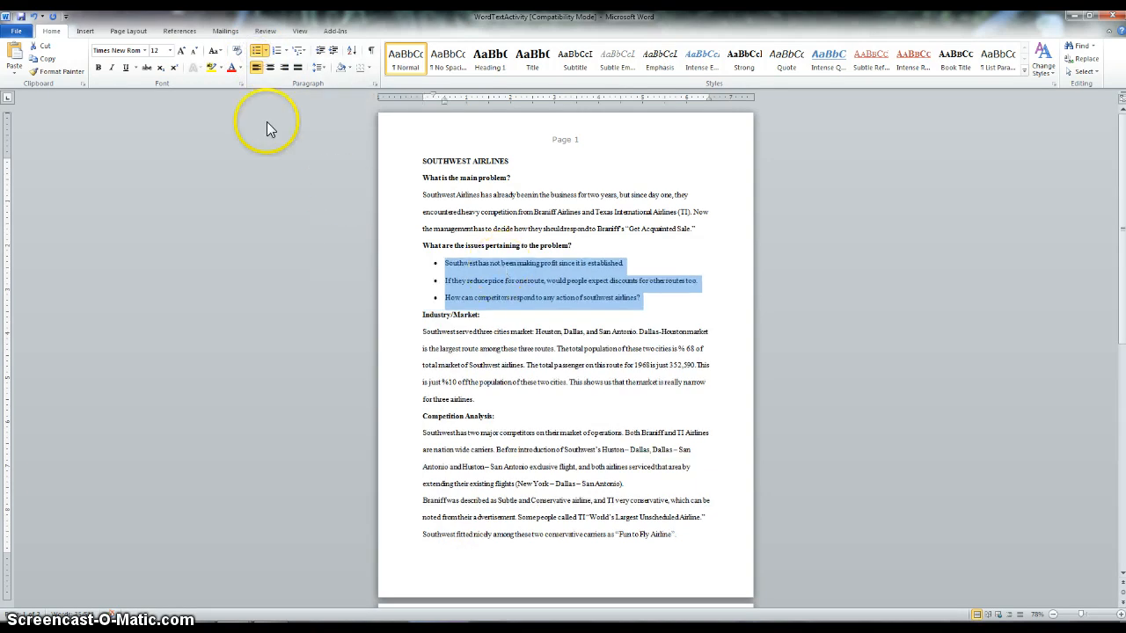
pyautogui.click(267, 51)
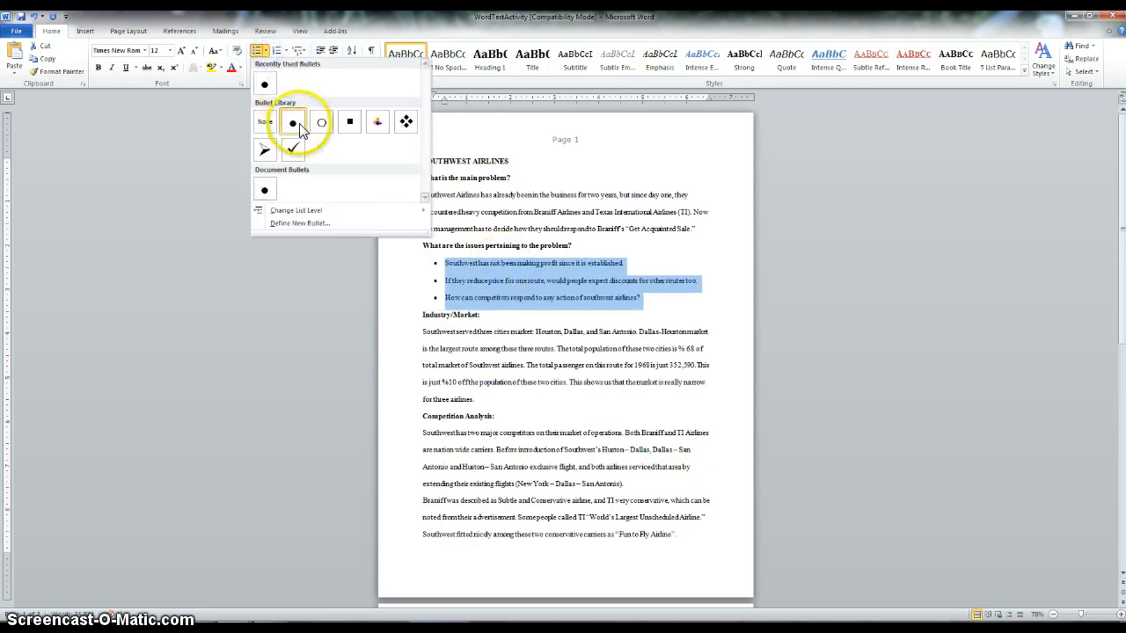
pyautogui.click(349, 123)
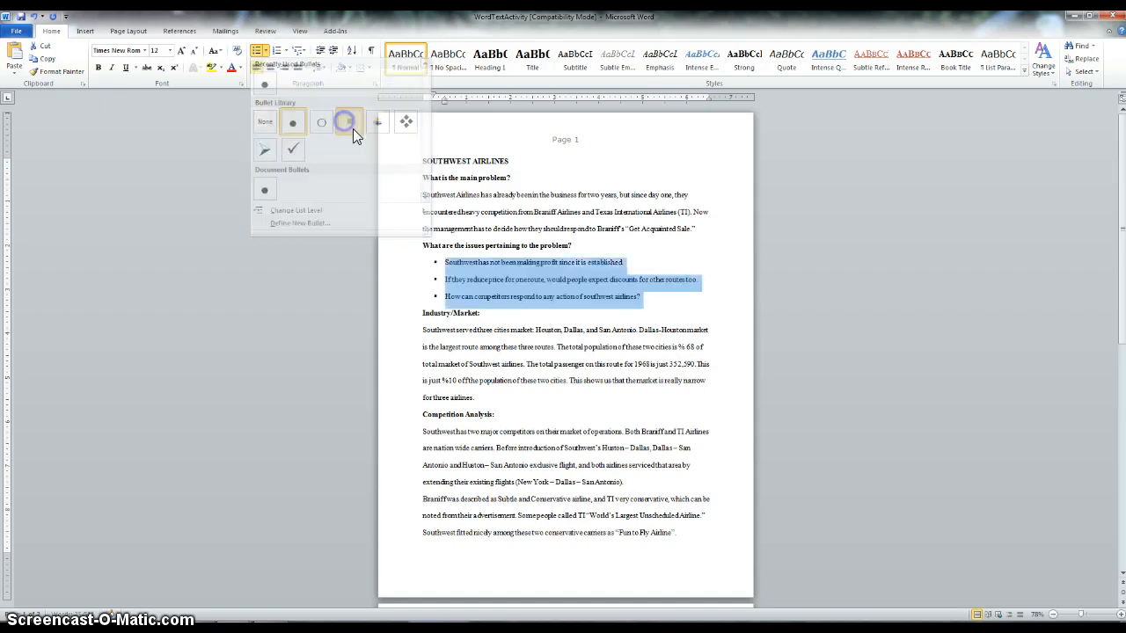
# Step: Add a fourth bullet reading "Add text" after the question about competitors' response
pyautogui.click(645, 299)
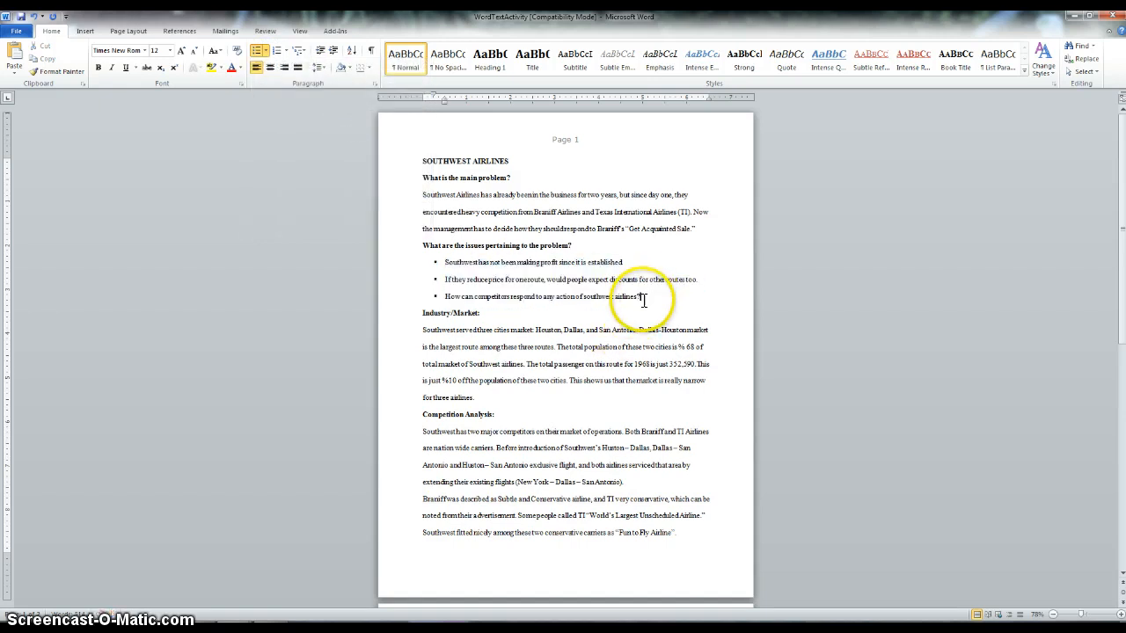
pyautogui.press('Return')
pyautogui.write('Add text')
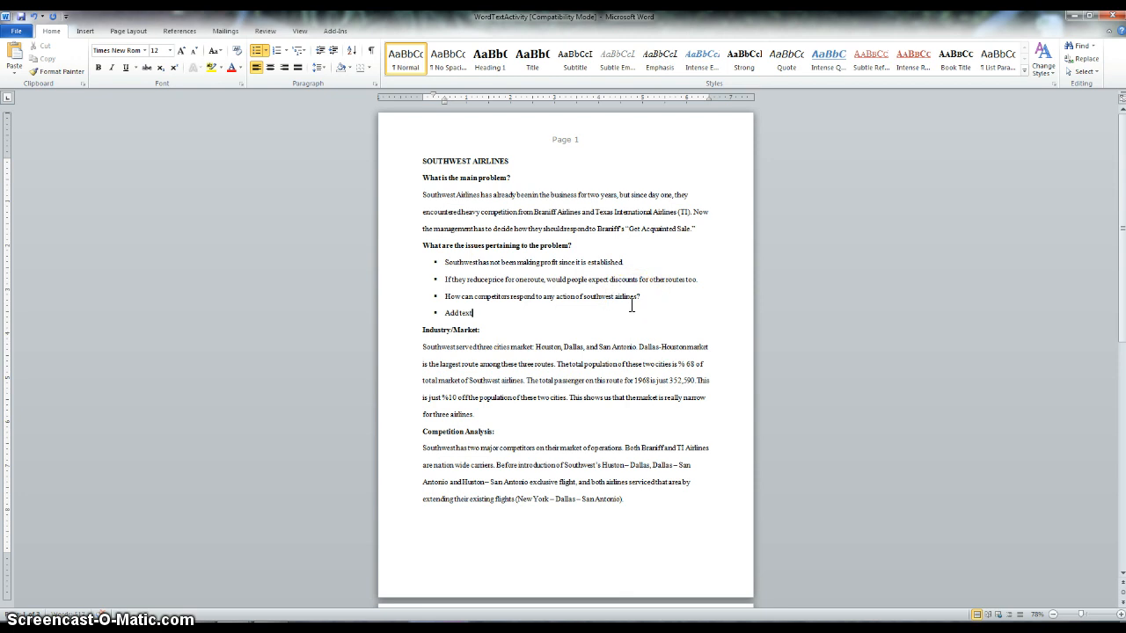
pyautogui.hotkey('alt', 'p')
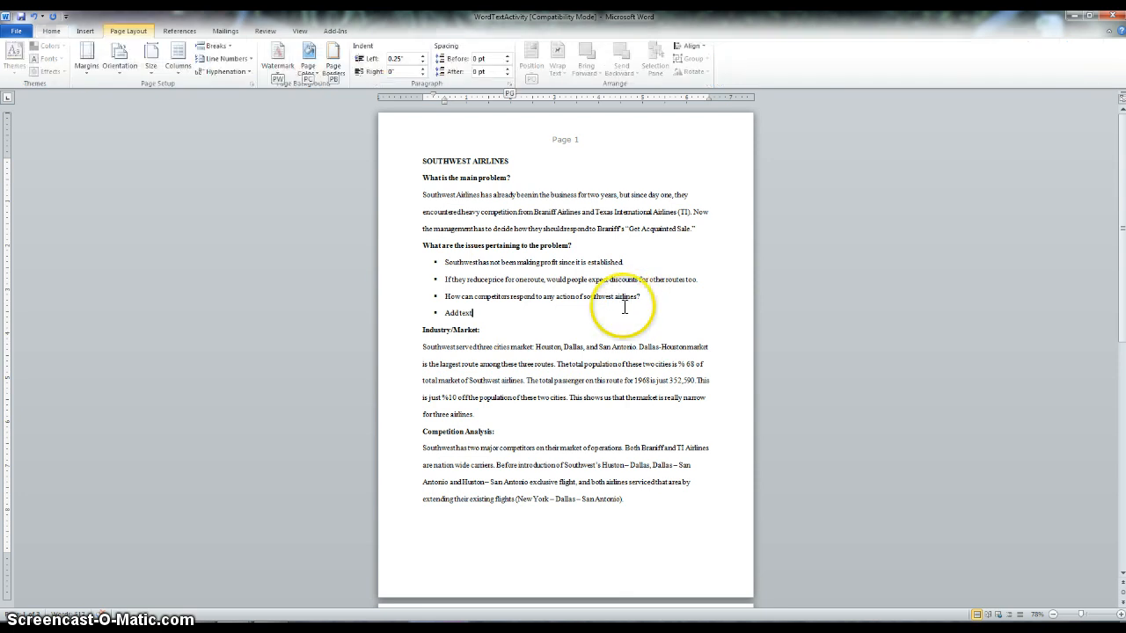
# Step: Replace every occurrence of "Southwest" with "Jet Blue" throughout the document
pyautogui.click(54, 33)
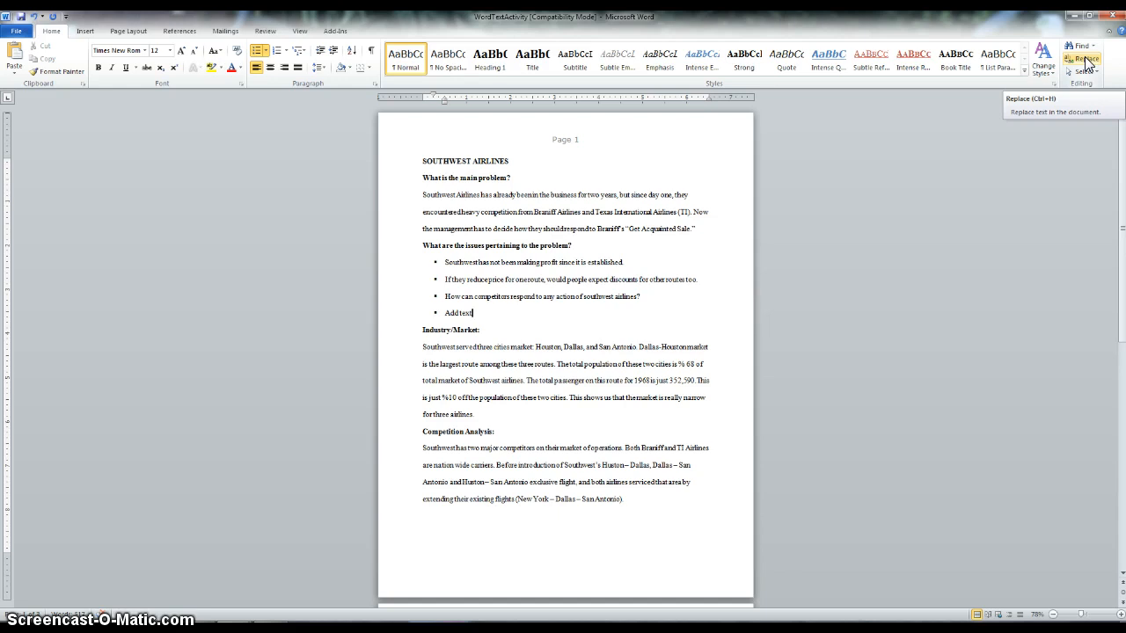
pyautogui.click(1086, 60)
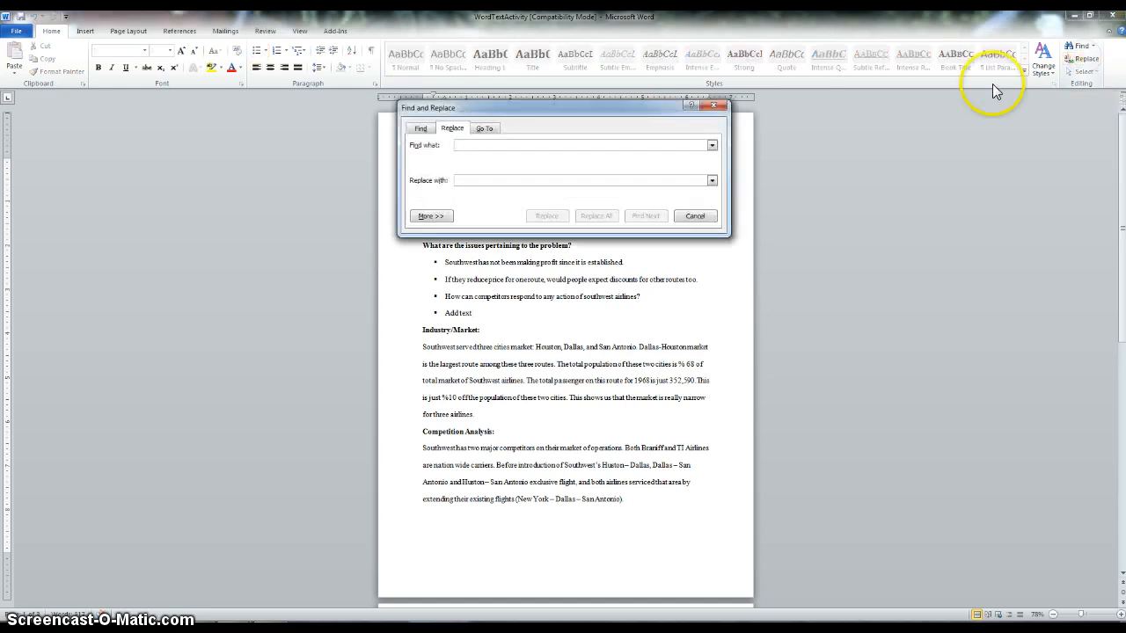
pyautogui.moveTo(572, 106); pyautogui.dragTo(903, 141)
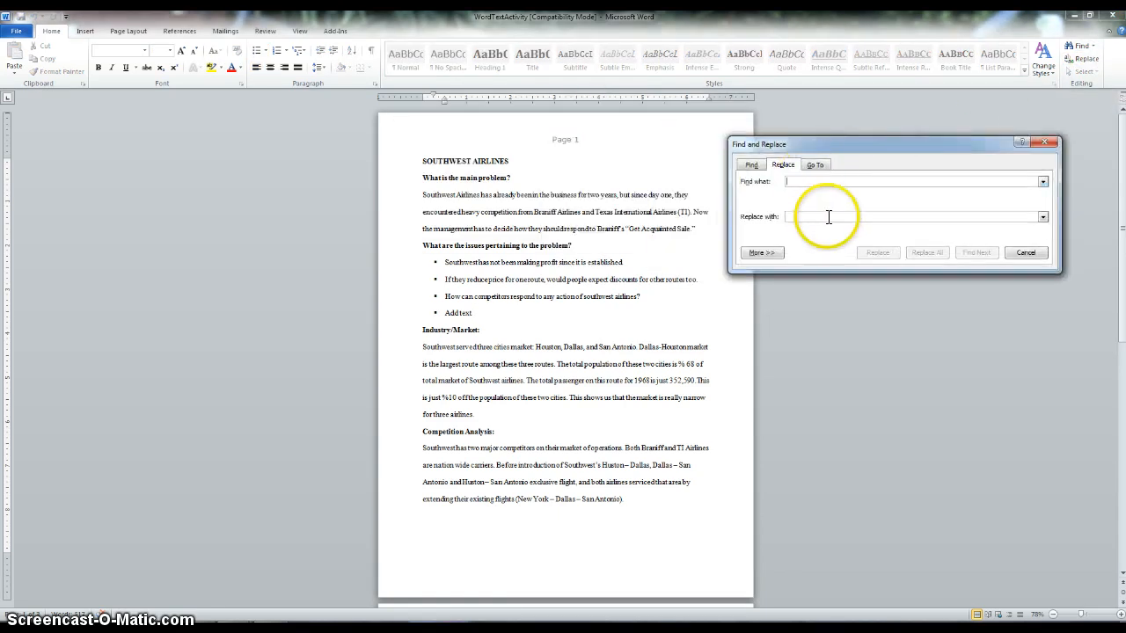
pyautogui.click(799, 181)
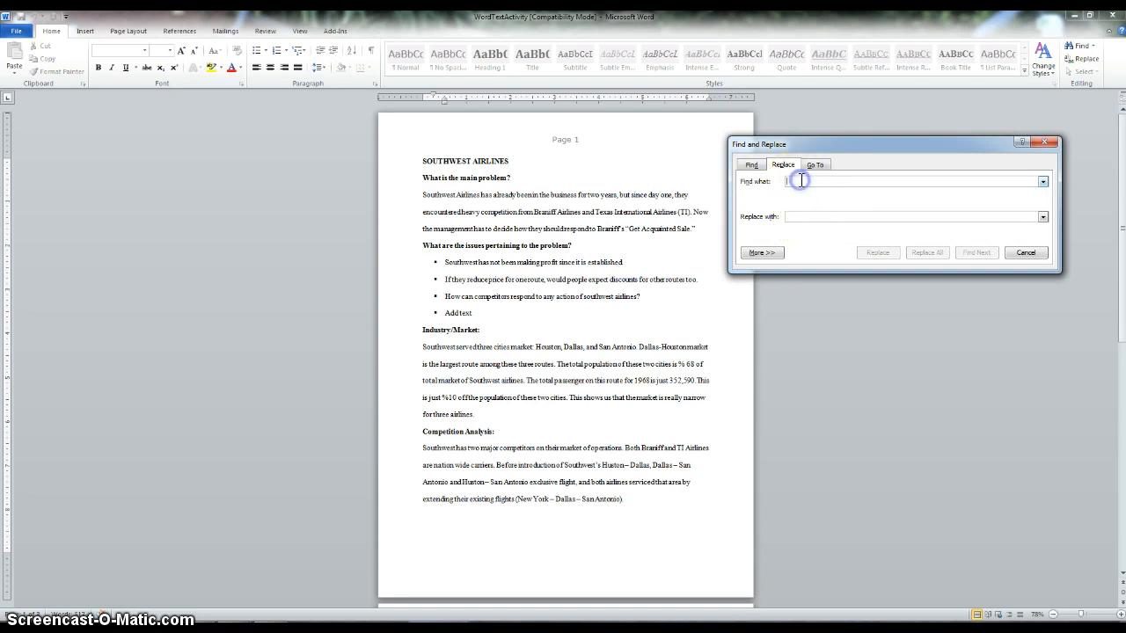
pyautogui.write('Southwest')
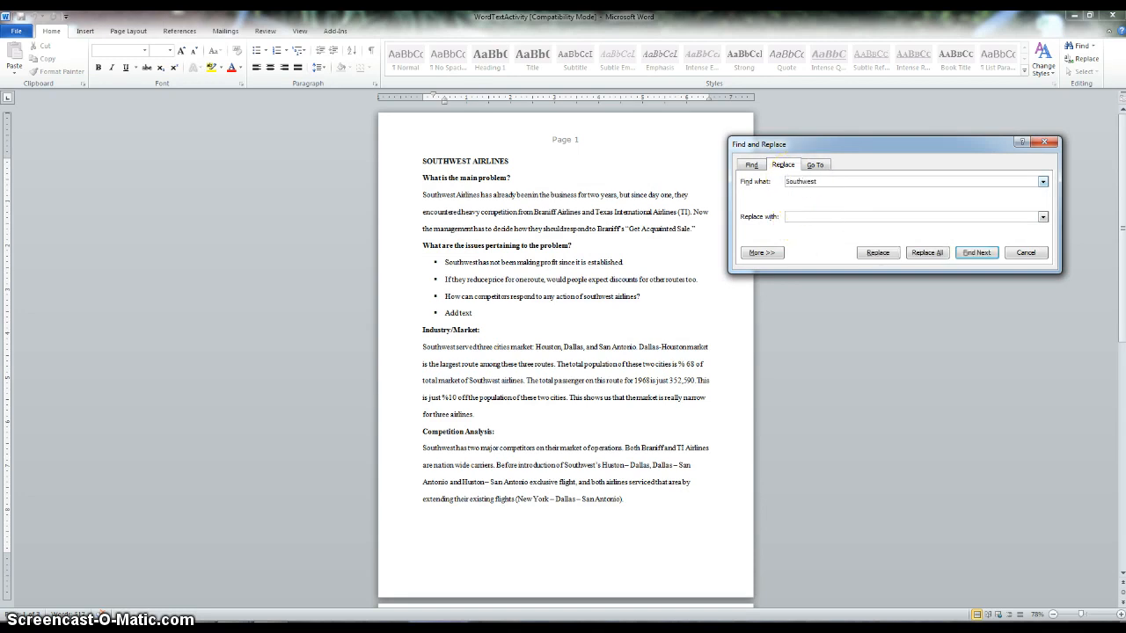
pyautogui.click(831, 215)
pyautogui.click(882, 255)
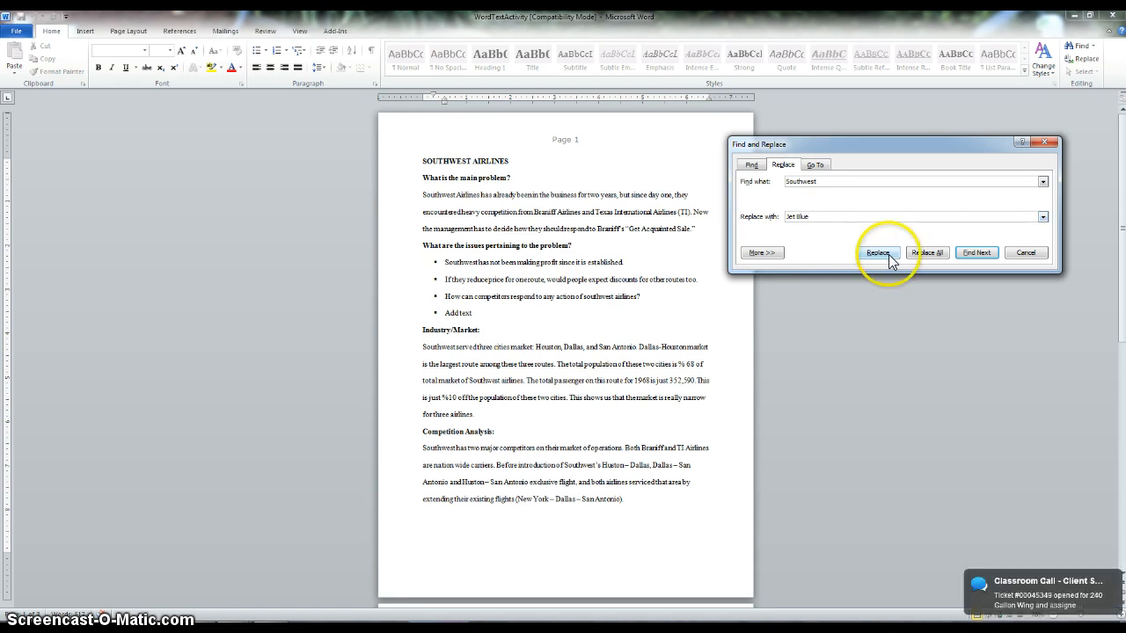
pyautogui.click(927, 253)
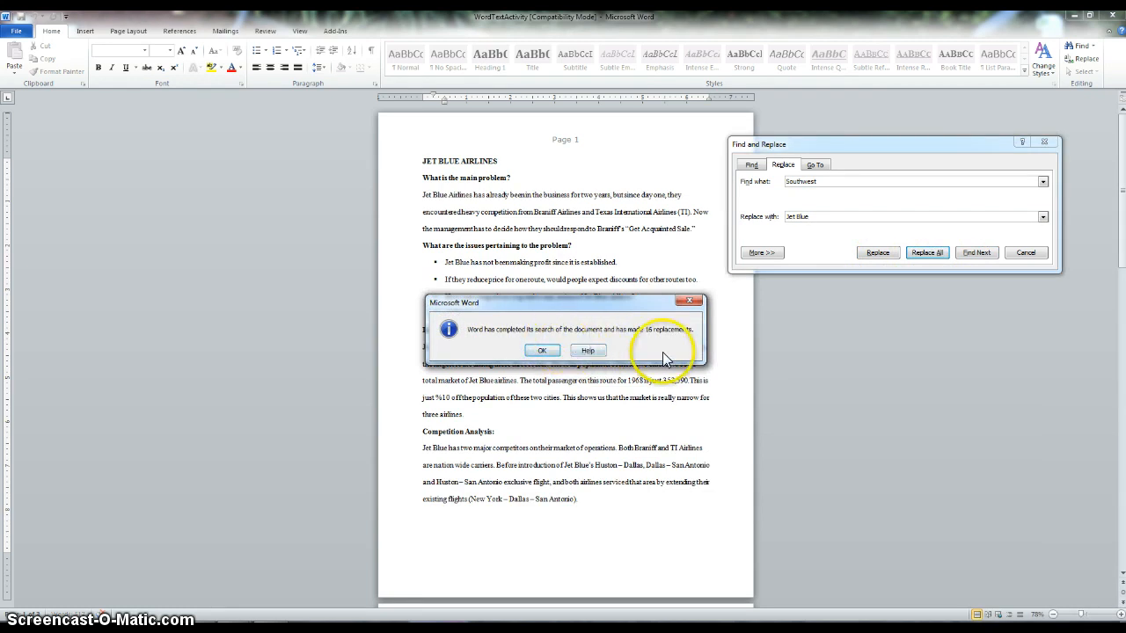
pyautogui.click(544, 351)
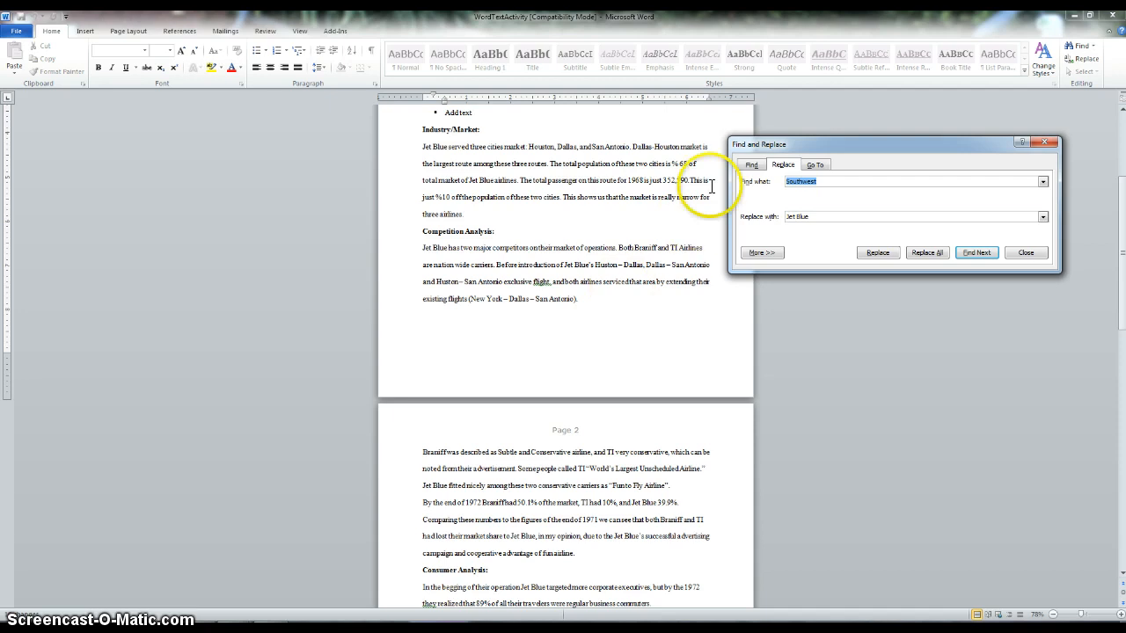
# Step: Find the next occurrence of "Jet Blue" in the document and close the search dialog
pyautogui.click(749, 167)
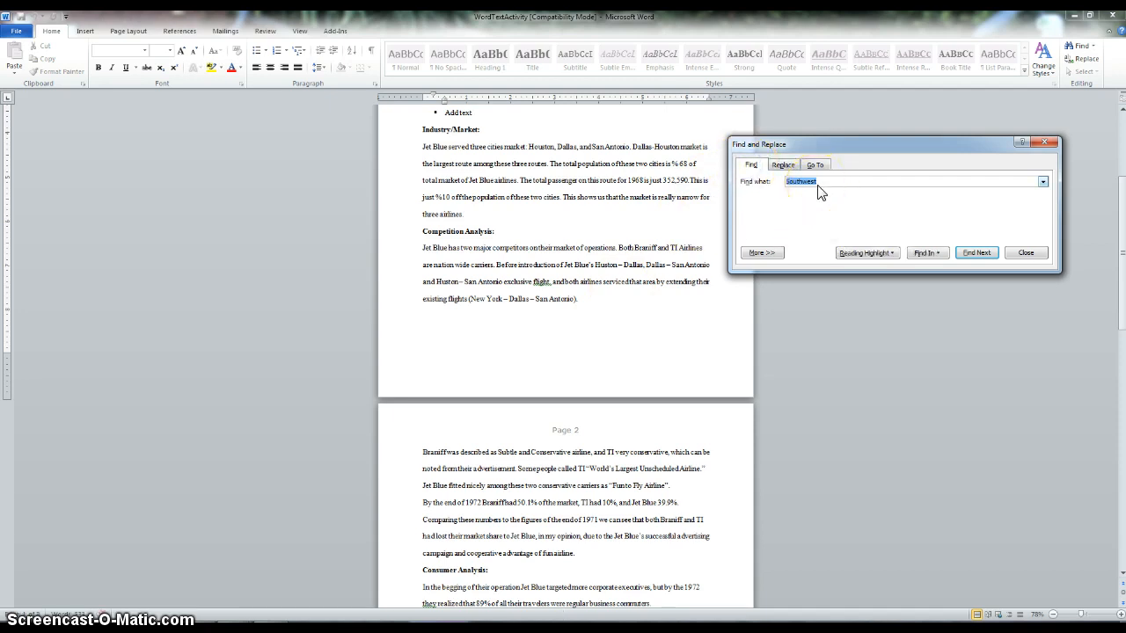
pyautogui.write('Jet Blue')
pyautogui.click(976, 254)
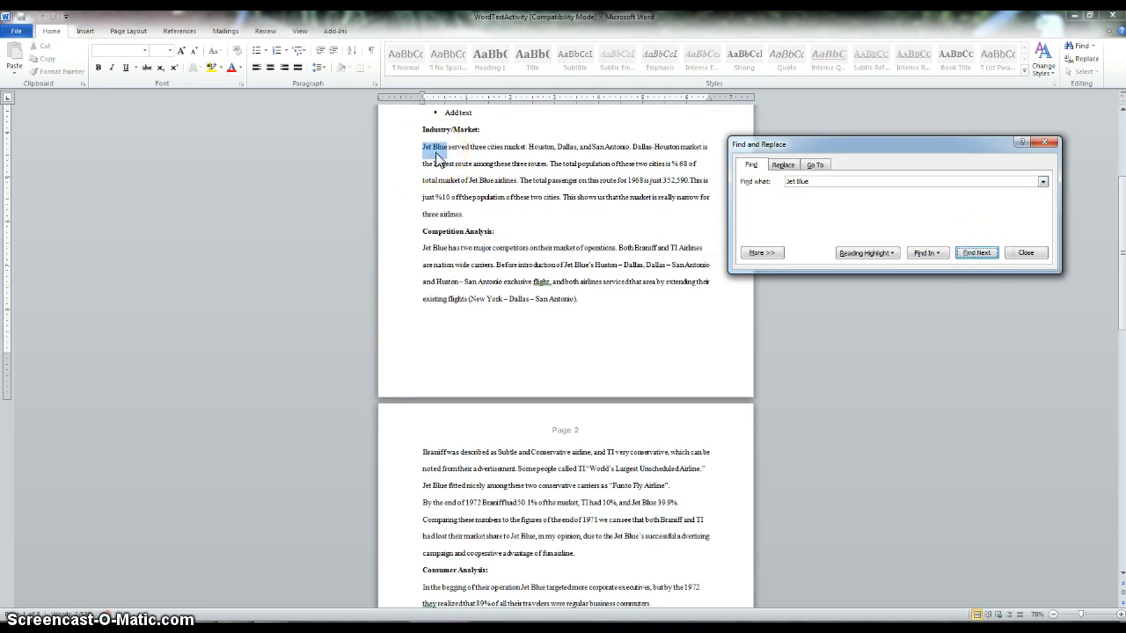
pyautogui.click(1045, 144)
# Step: Insert the Chrysanthemum sample picture from the Pictures library just before the "Competition Analysis:" heading
pyautogui.click(548, 231)
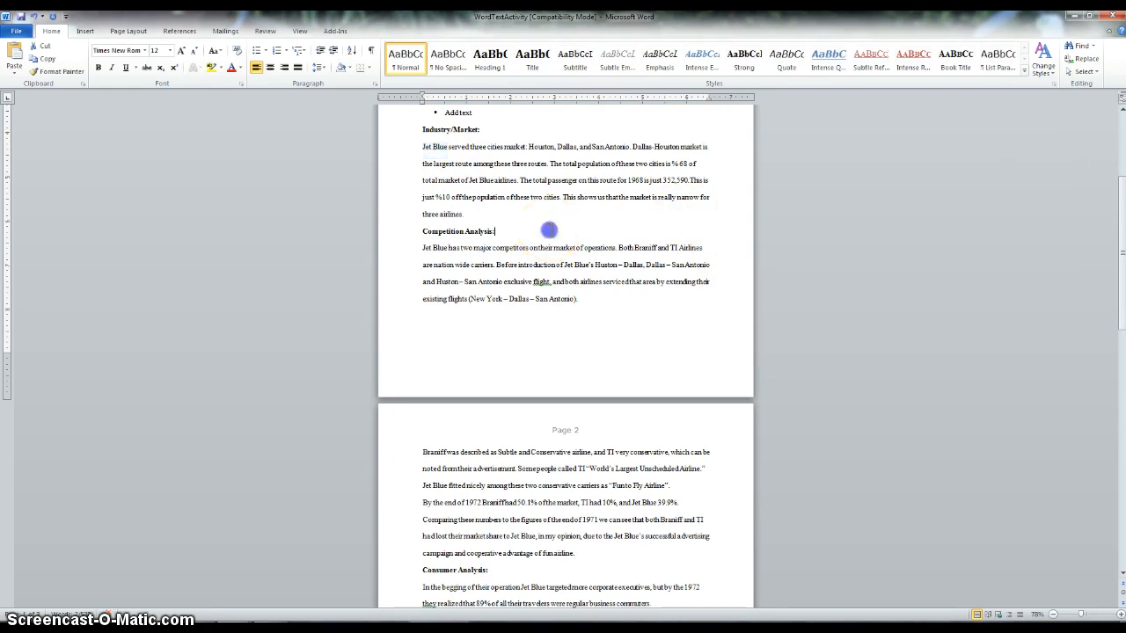
pyautogui.click(420, 230)
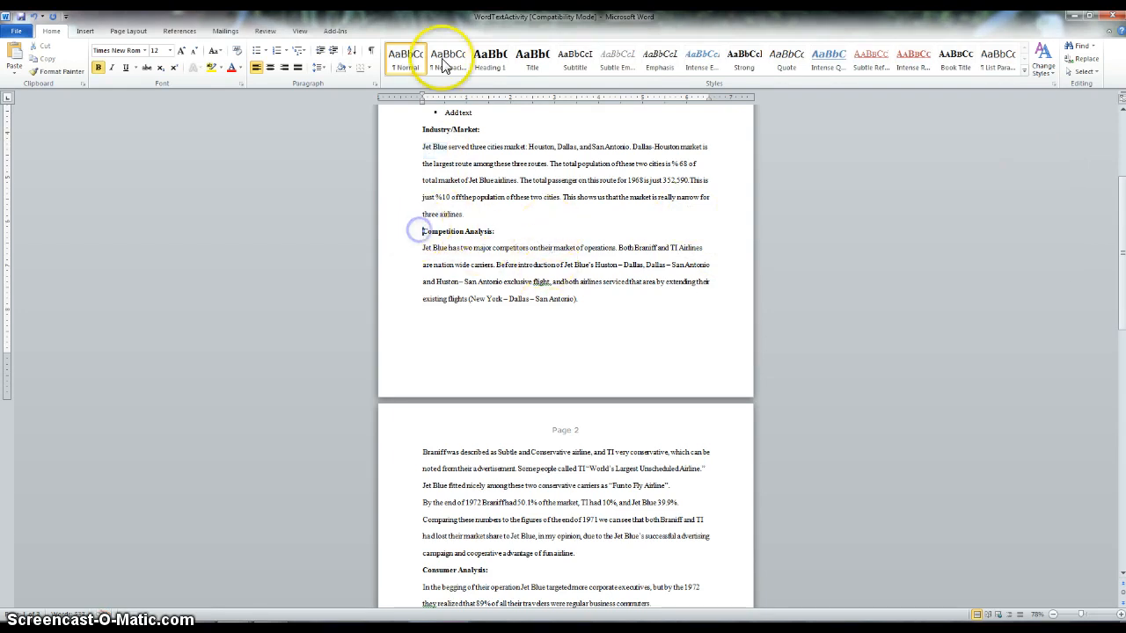
pyautogui.click(79, 31)
pyautogui.click(130, 73)
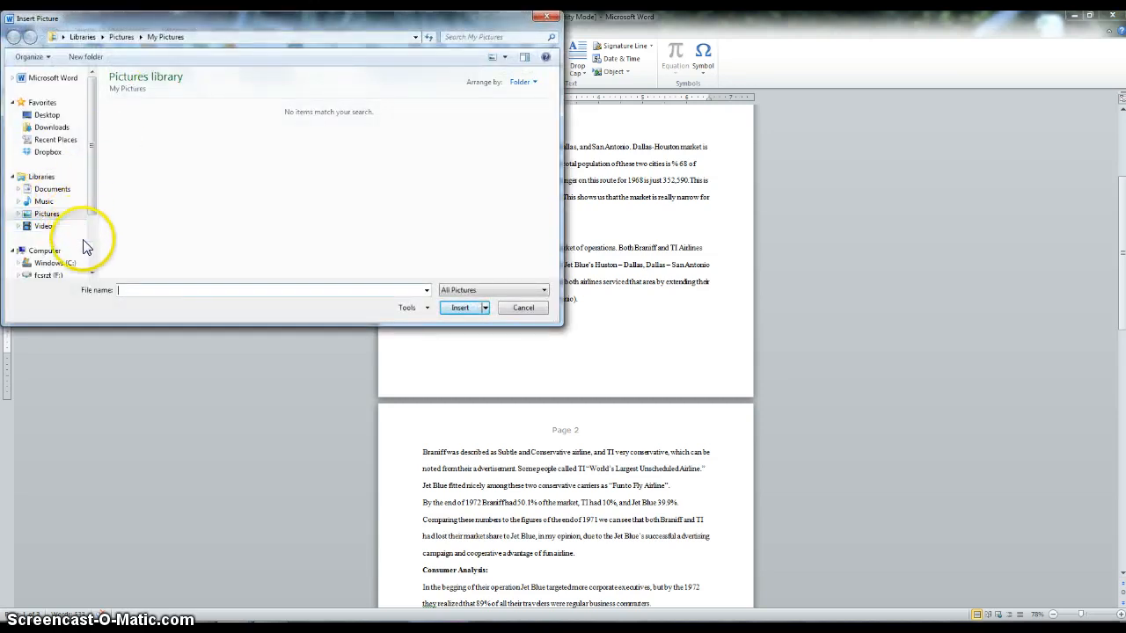
pyautogui.click(48, 216)
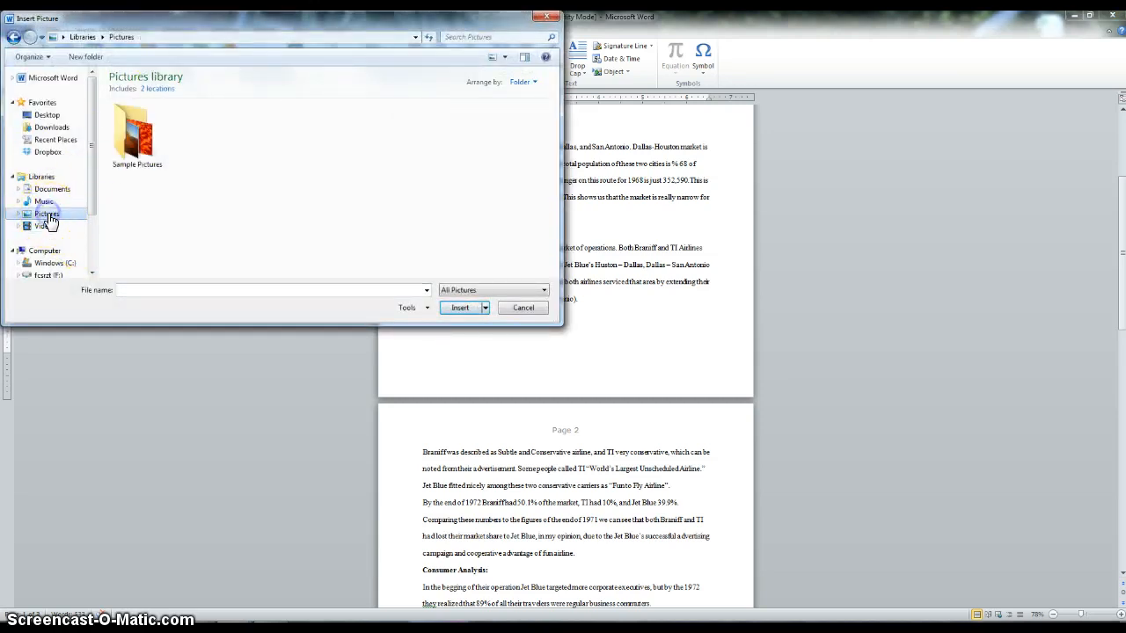
pyautogui.doubleClick(139, 120)
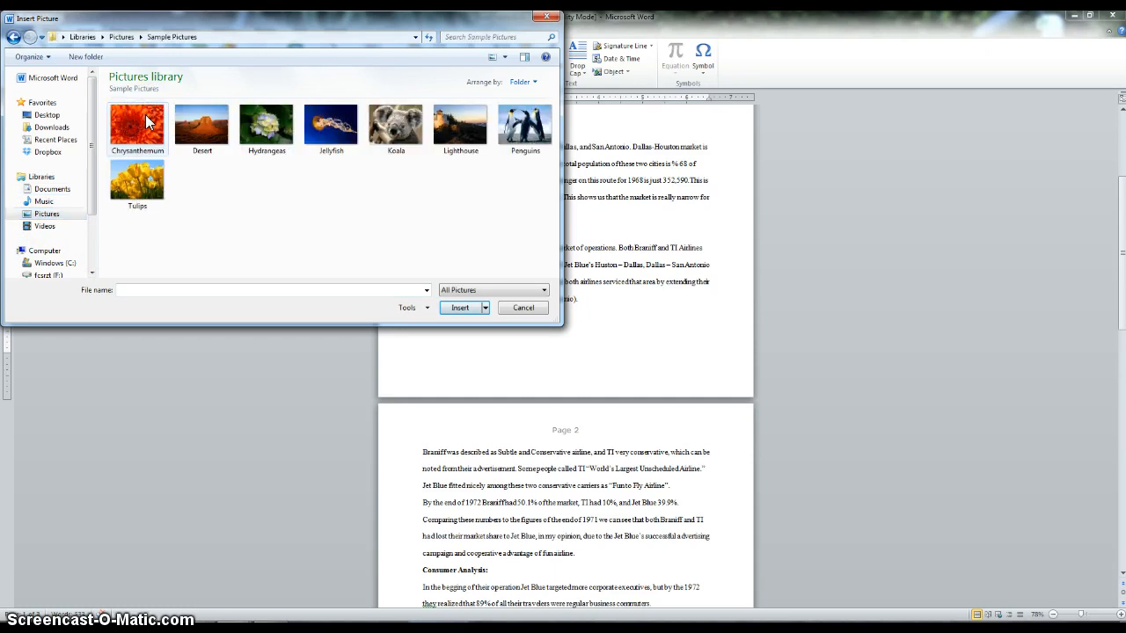
pyautogui.doubleClick(145, 120)
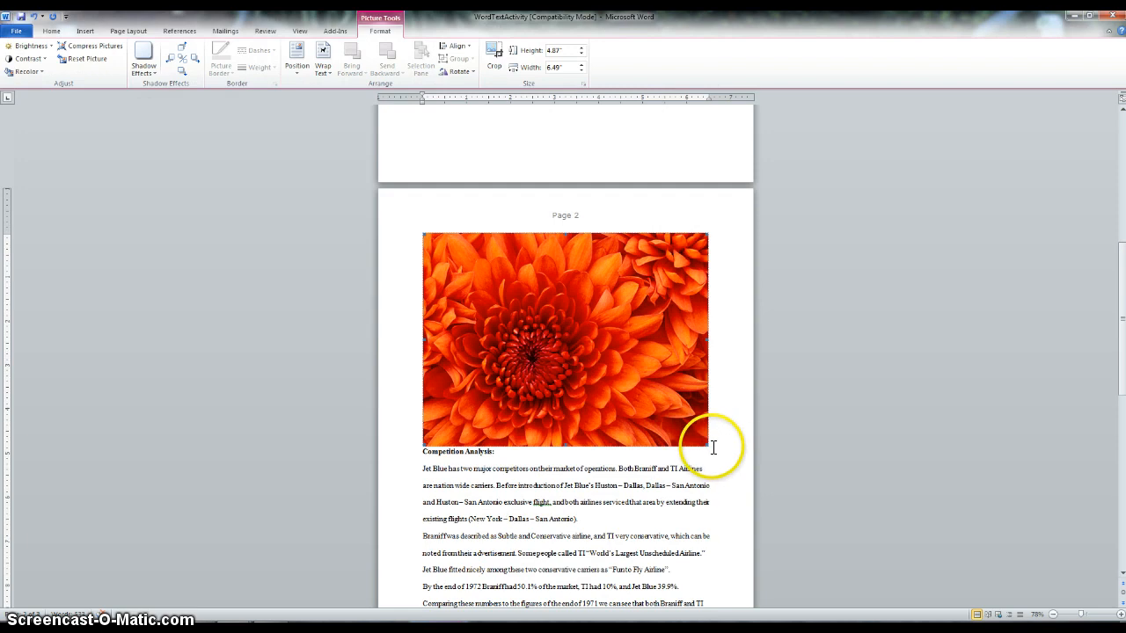
# Step: Shrink the chrysanthemum picture proportionally to about 1.97" high and 2.64" wide
pyautogui.moveTo(707, 443); pyautogui.dragTo(695, 436)
pyautogui.moveTo(539, 319); pyautogui.dragTo(534, 316)
pyautogui.scroll(5, 655, 330)
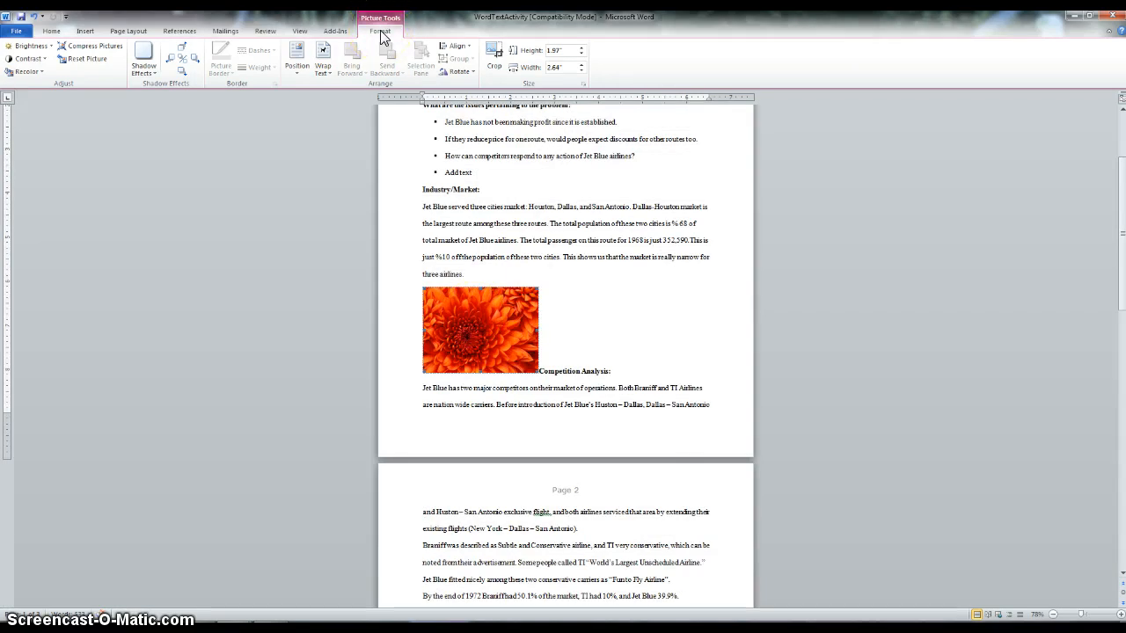
# Step: Set the picture's text wrapping to Square and move it to the right side of the Industry/Market paragraph
pyautogui.click(322, 69)
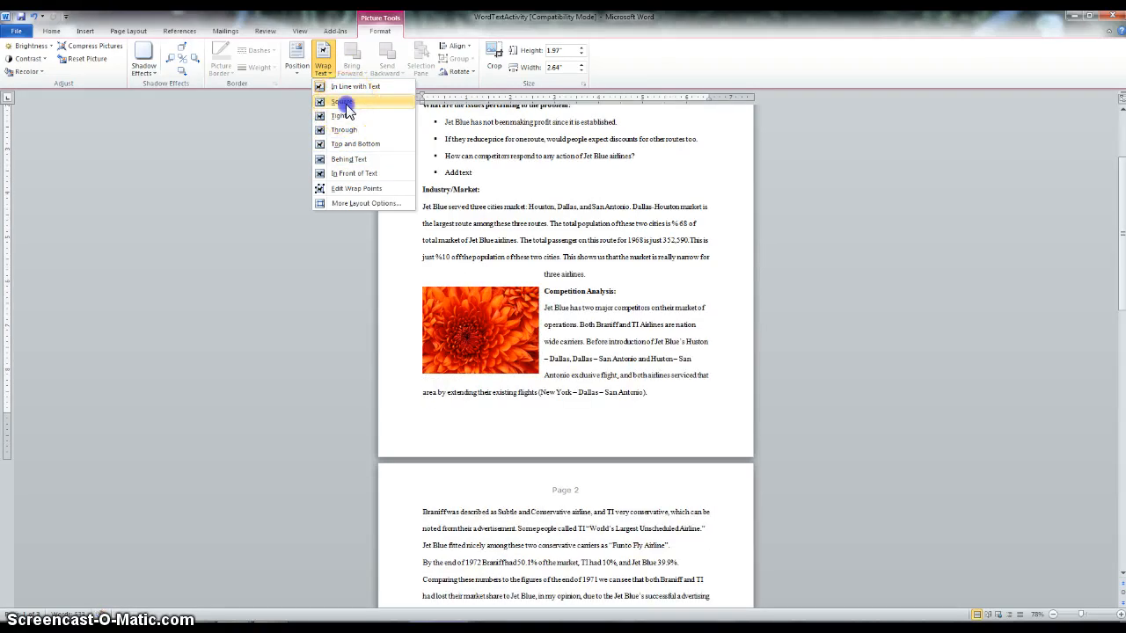
pyautogui.click(340, 102)
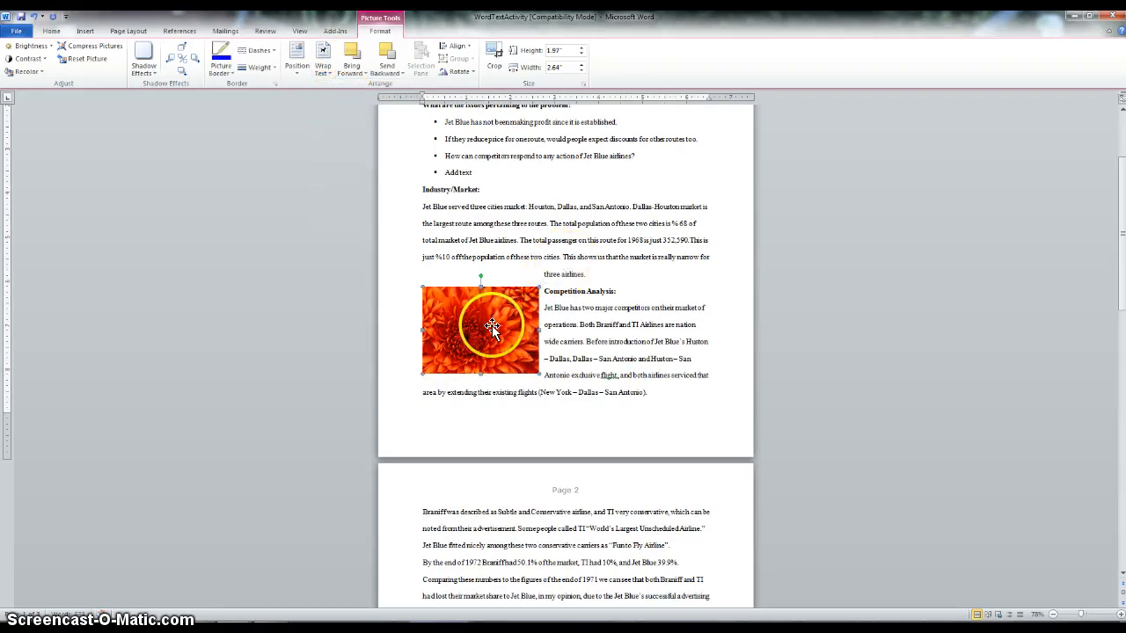
pyautogui.moveTo(650, 353); pyautogui.dragTo(648, 278)
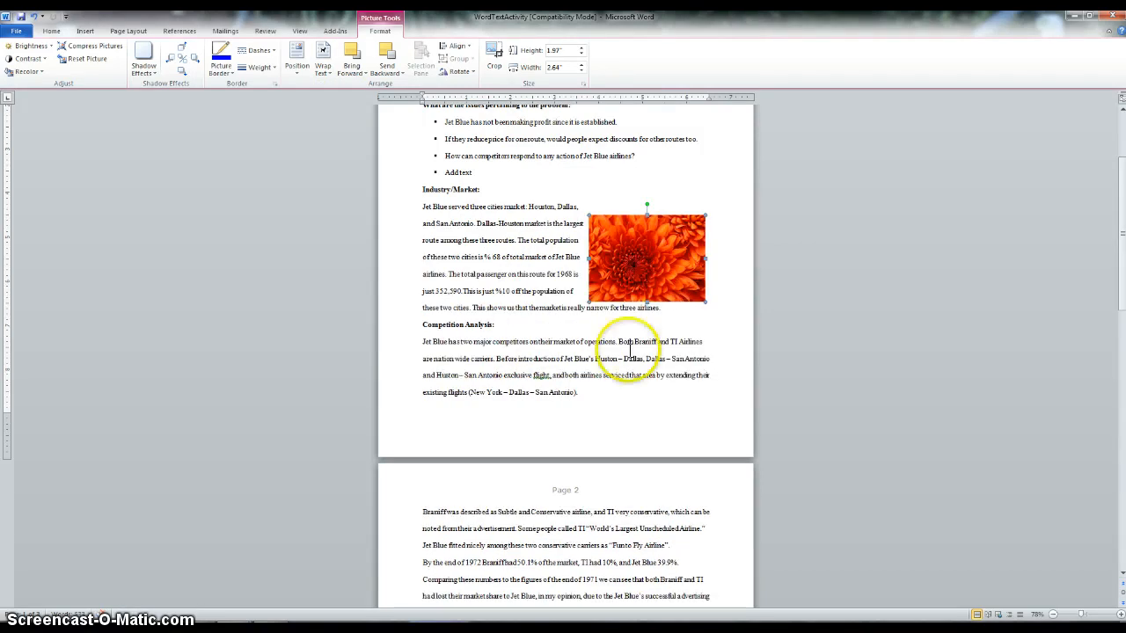
# Step: Insert a table with four columns and four rows directly above the "Competition Analysis:" heading
pyautogui.click(423, 326)
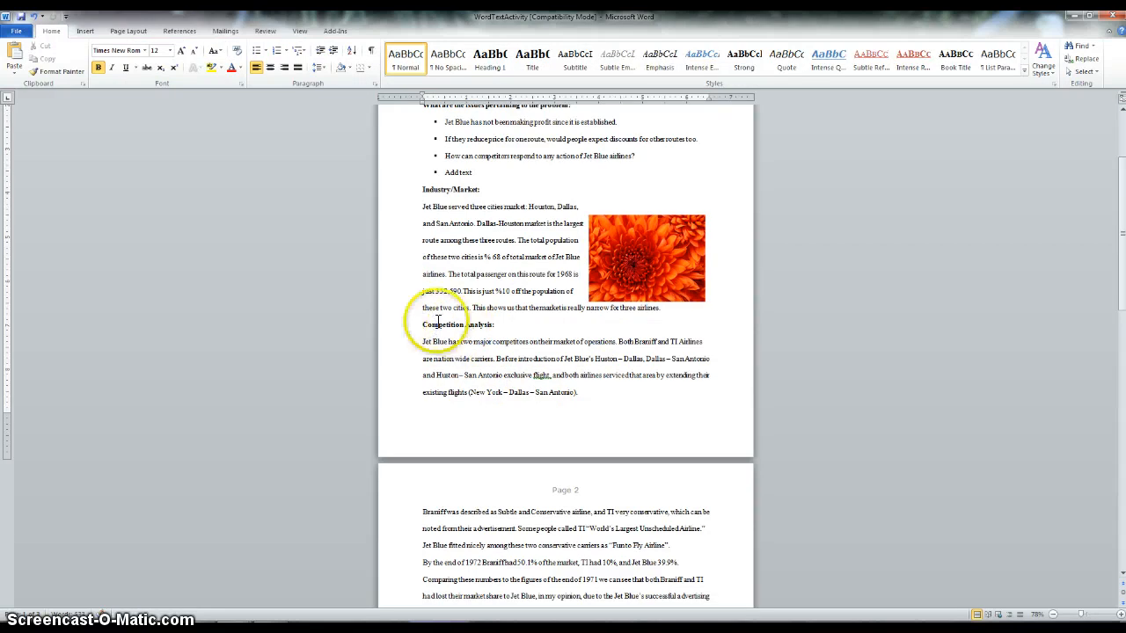
pyautogui.click(85, 32)
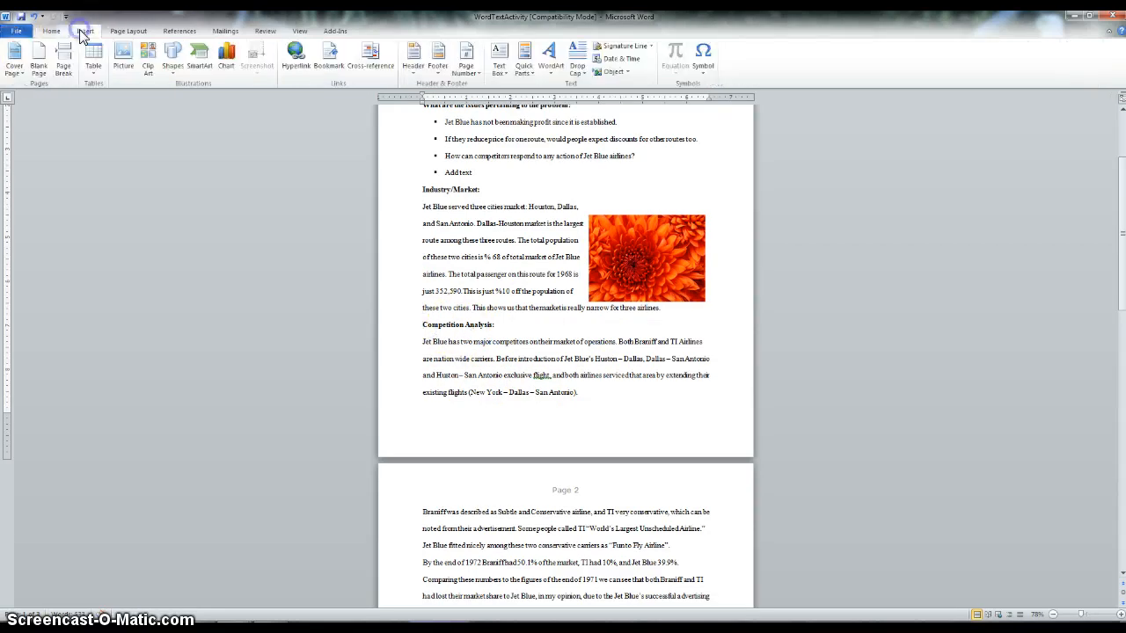
pyautogui.click(94, 74)
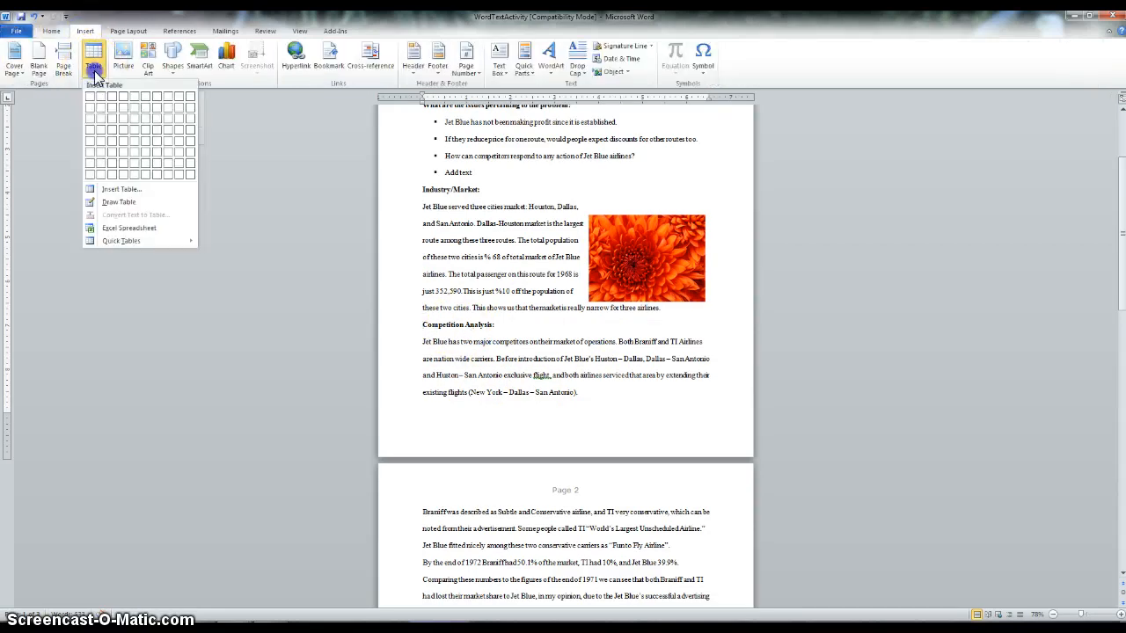
pyautogui.click(122, 125)
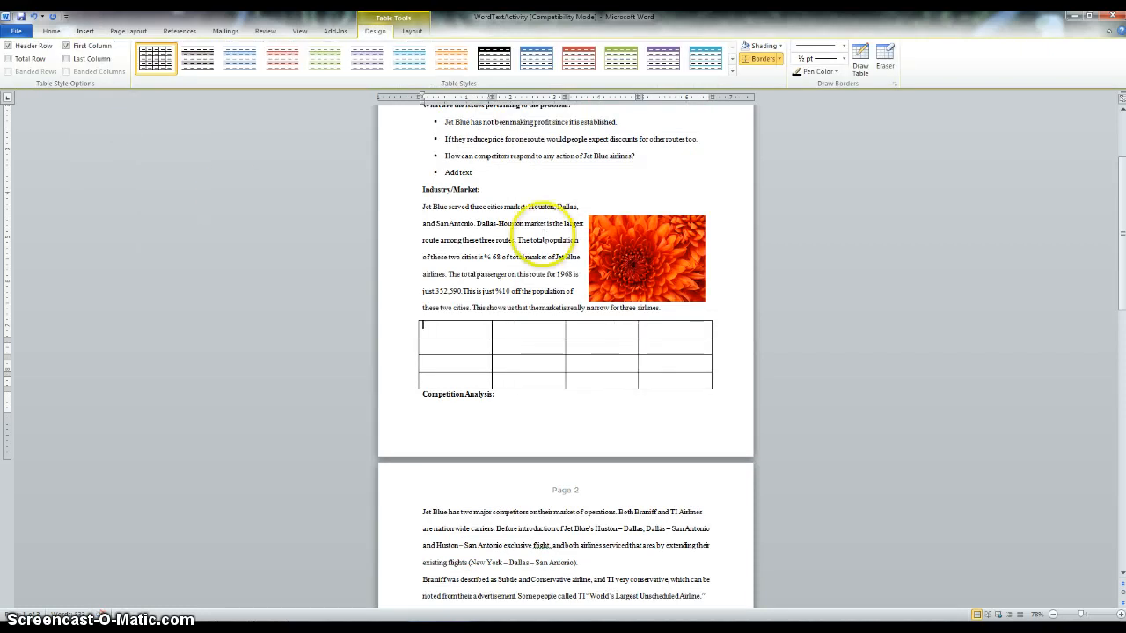
# Step: Fill the table's first column from the first row down with "Text", "C", "D" and "B"
pyautogui.click(467, 328)
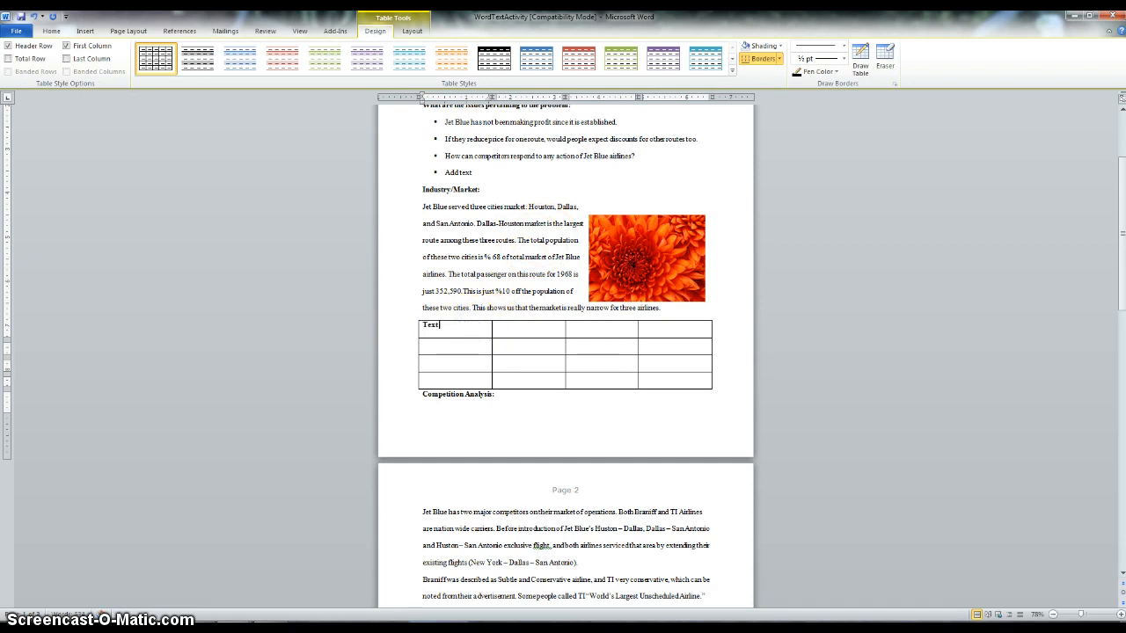
pyautogui.click(446, 348)
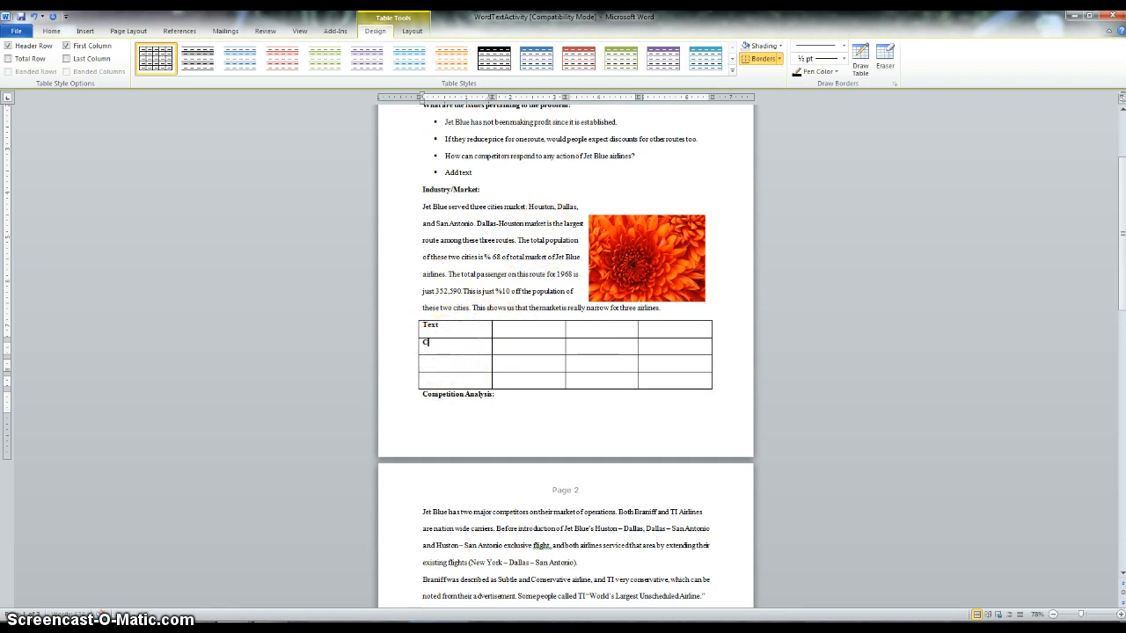
pyautogui.click(453, 364)
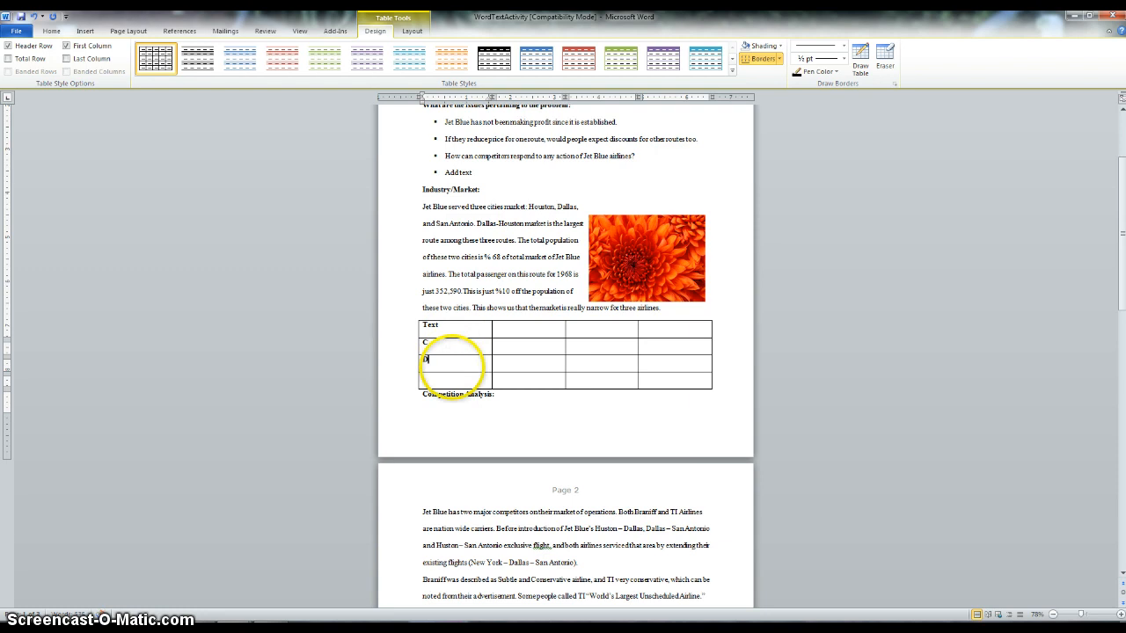
pyautogui.write('D')
pyautogui.click(453, 378)
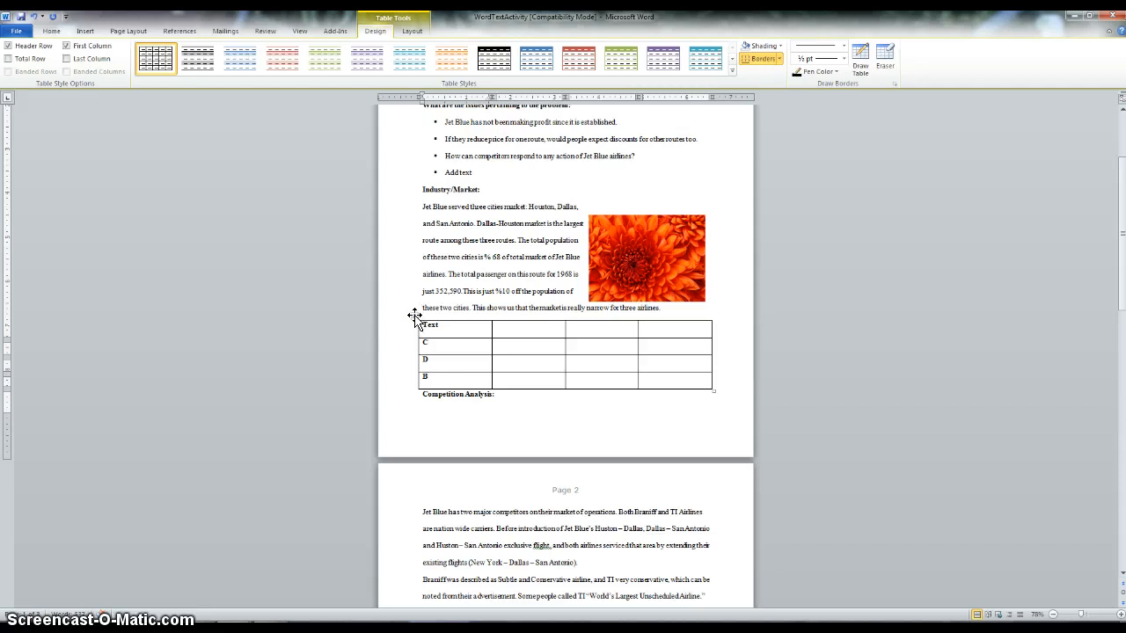
# Step: Open the border settings for the whole table and reduce its borders to a solid outer box
pyautogui.click(414, 316)
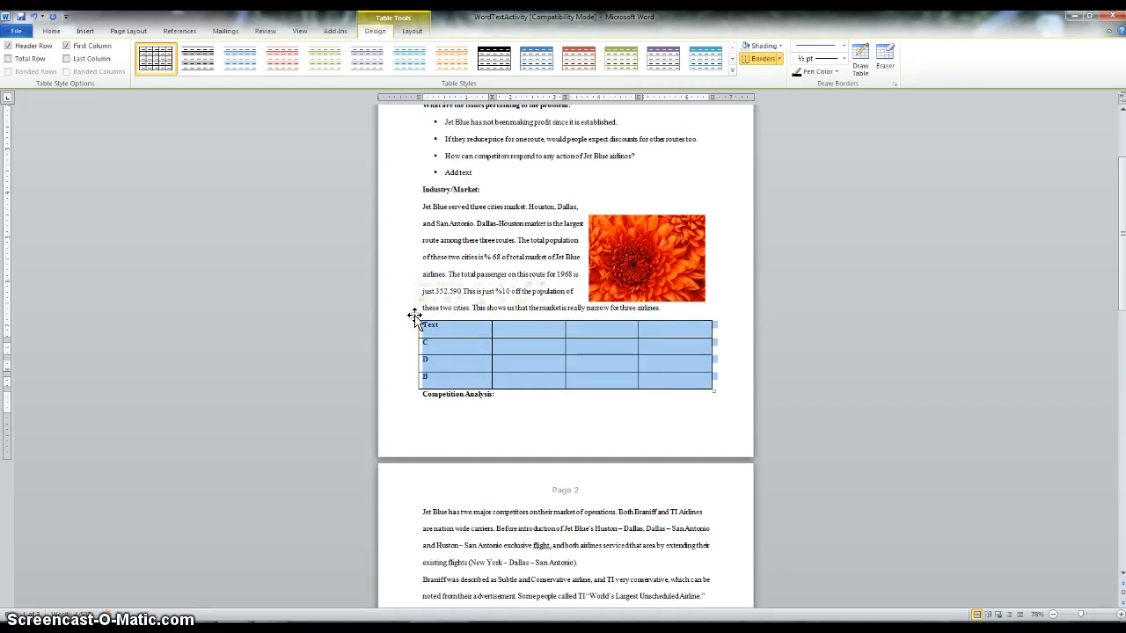
pyautogui.rightClick(414, 316)
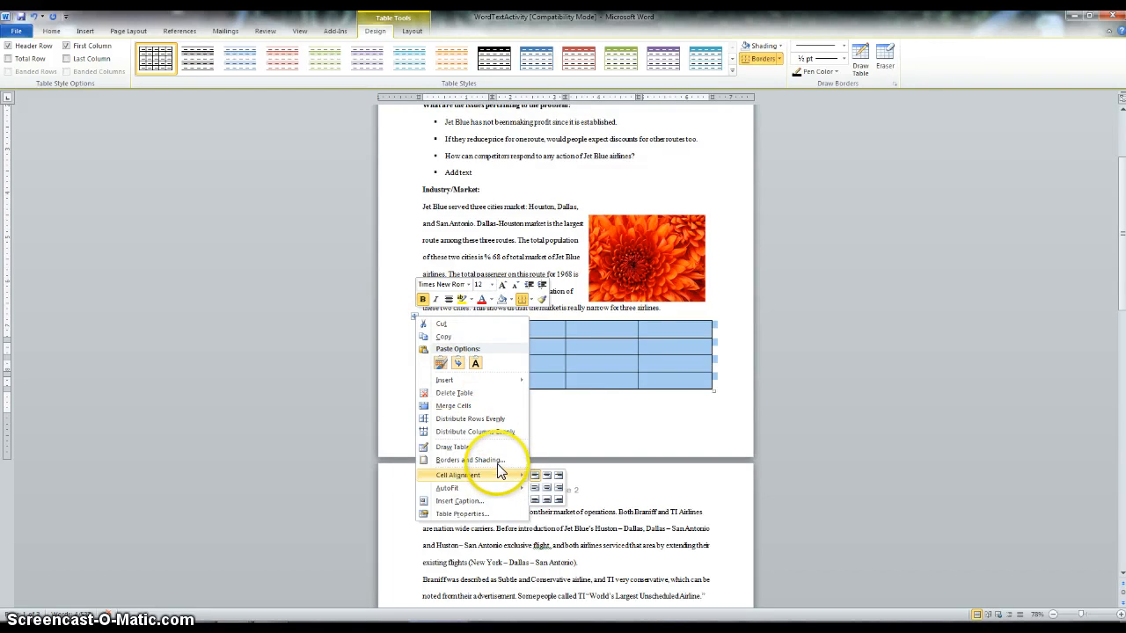
pyautogui.click(499, 468)
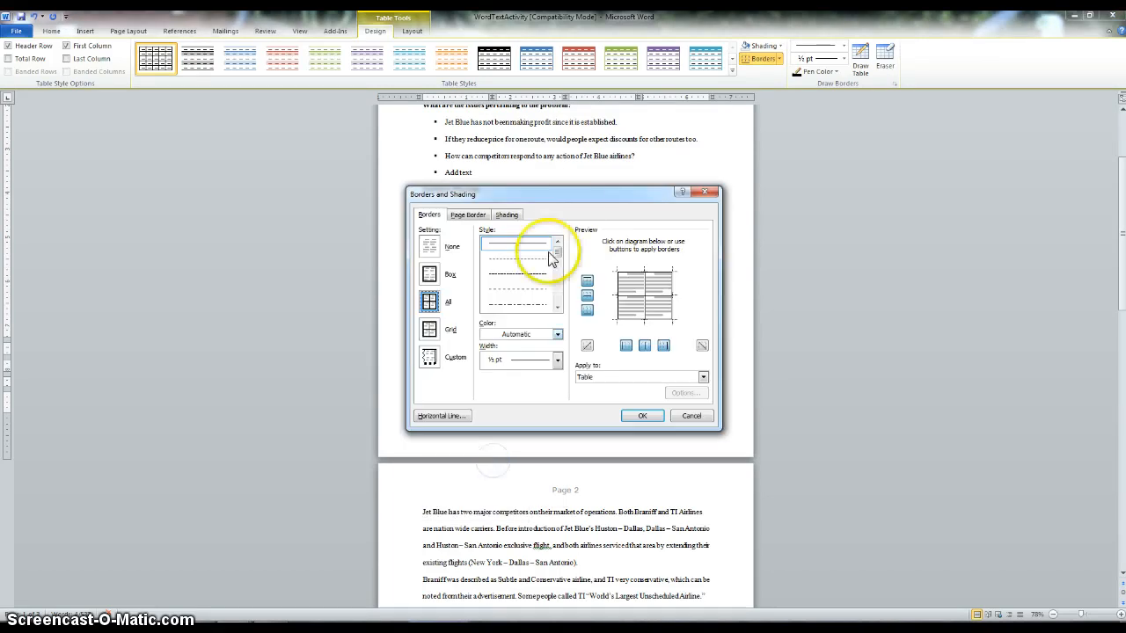
pyautogui.moveTo(570, 203); pyautogui.dragTo(912, 177)
pyautogui.click(866, 235)
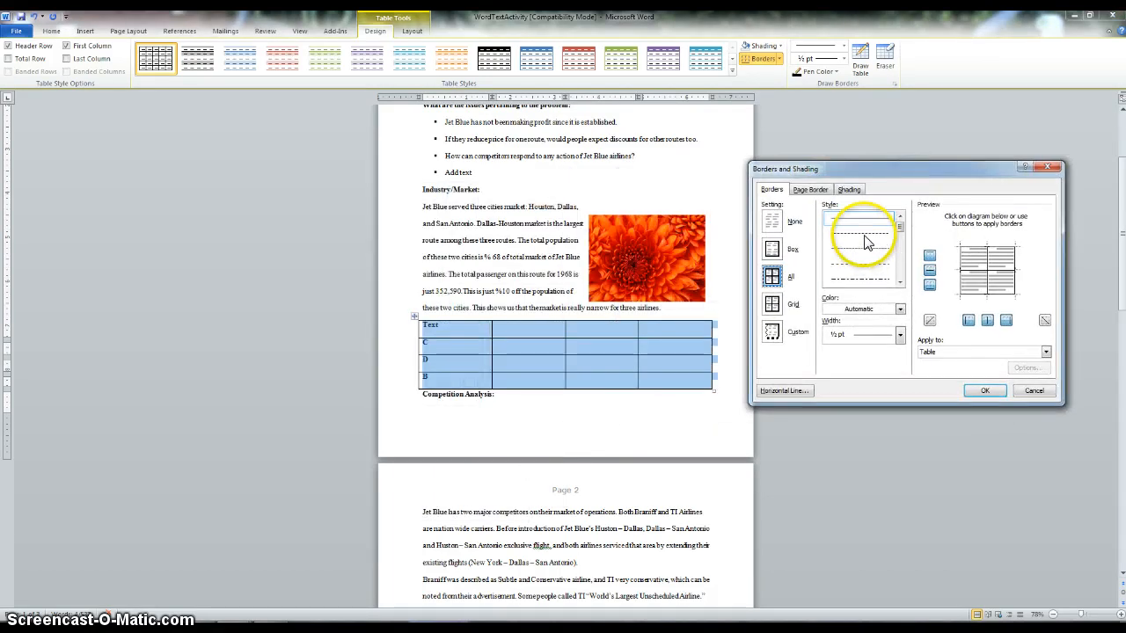
pyautogui.click(859, 219)
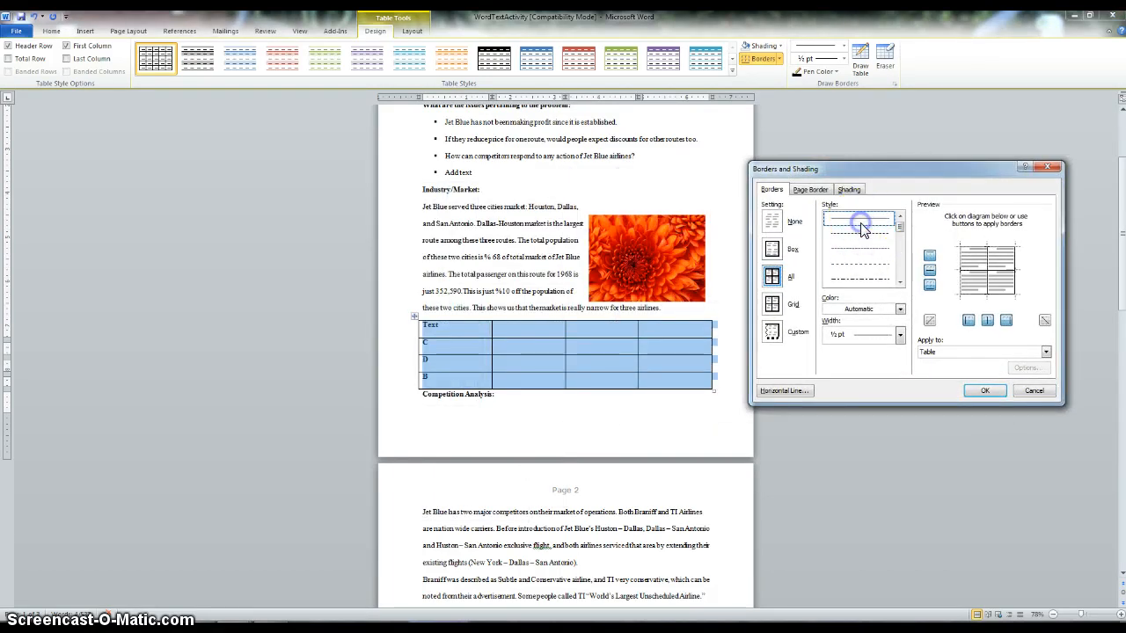
pyautogui.click(771, 249)
pyautogui.click(986, 271)
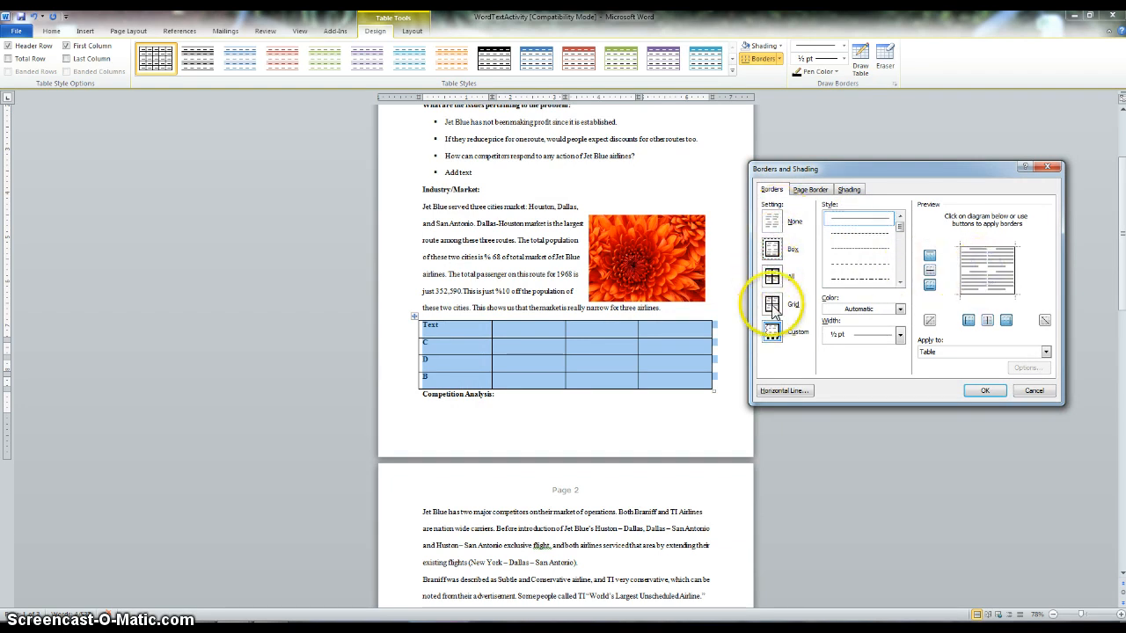
# Step: Give the table's inner and right vertical borders a double-line style and apply the border settings
pyautogui.moveTo(901, 226)
pyautogui.mouseDown()
pyautogui.moveTo(900, 249)
pyautogui.moveTo(901, 221)
pyautogui.moveTo(903, 231)
pyautogui.mouseUp()
pyautogui.click(858, 264)
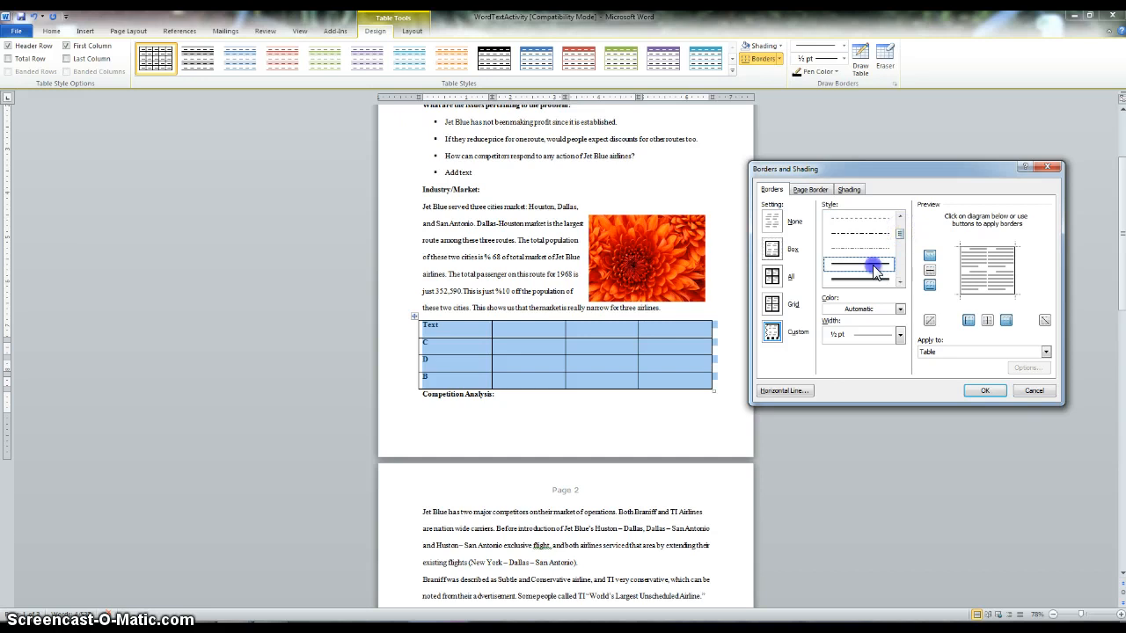
pyautogui.click(986, 271)
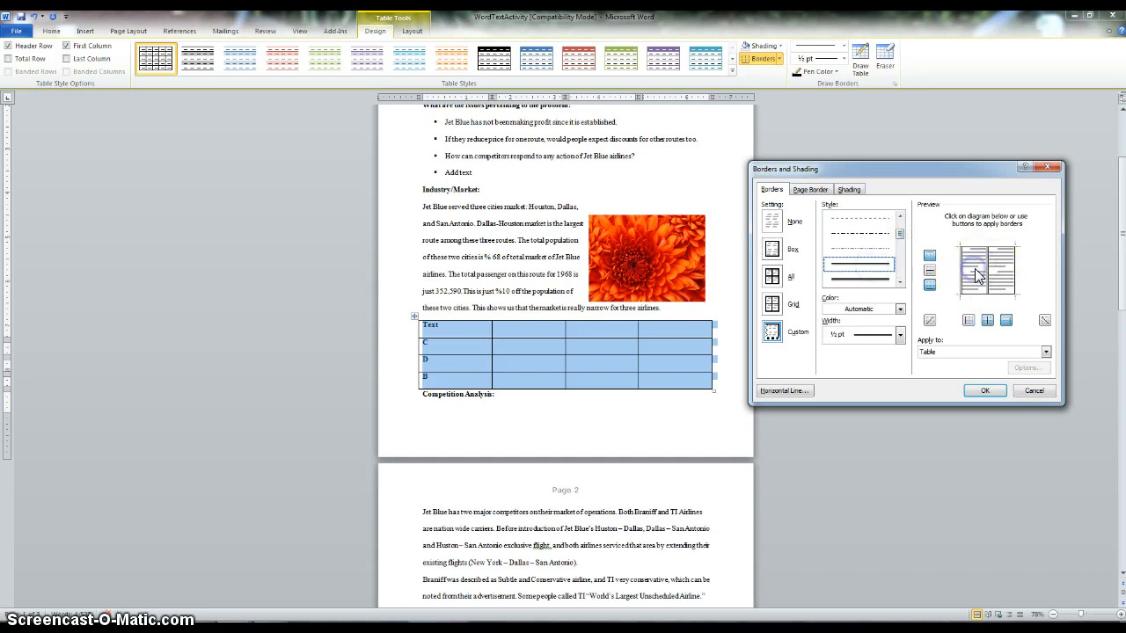
pyautogui.click(1013, 271)
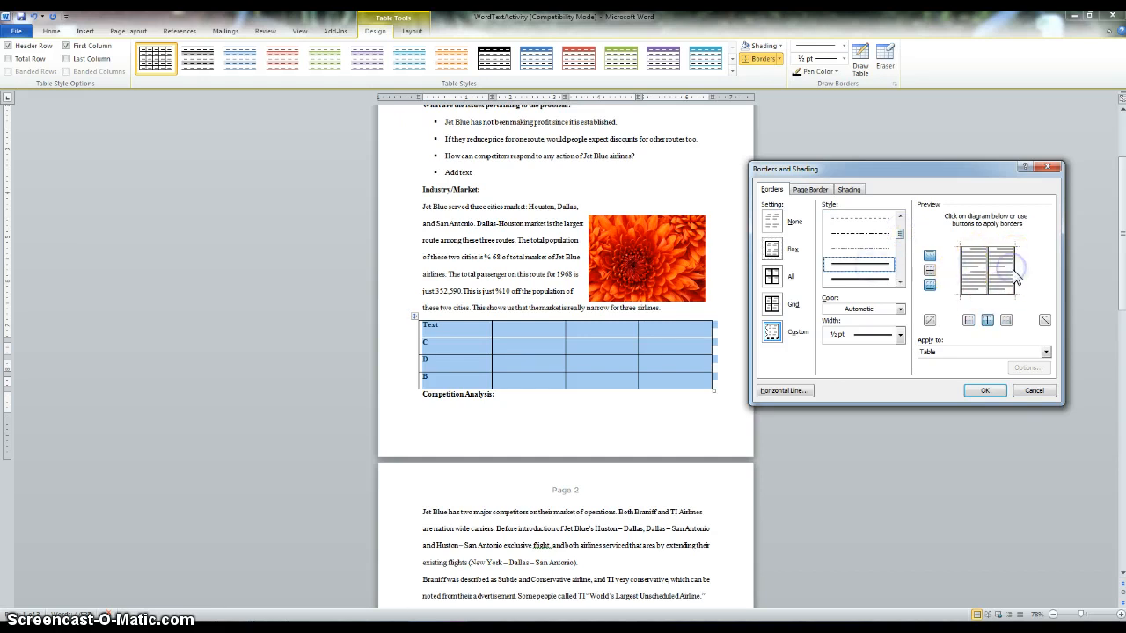
pyautogui.click(983, 389)
pyautogui.click(481, 331)
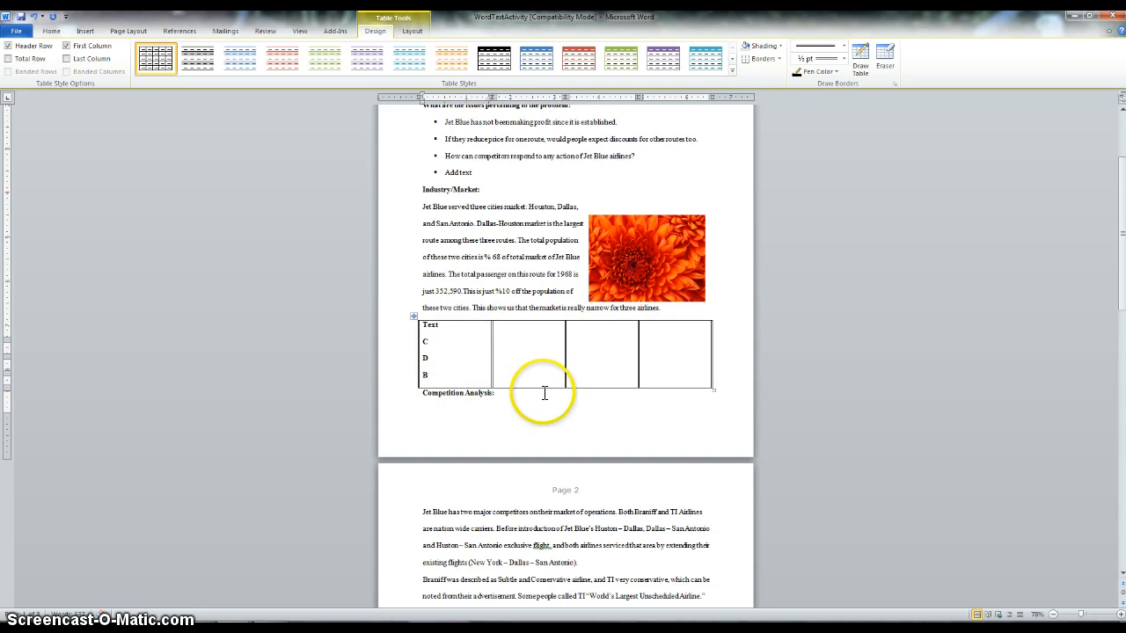
# Step: Sort the whole table in ascending text order by its "Text" column, treating the first row as a header row
pyautogui.moveTo(444, 324); pyautogui.dragTo(445, 359)
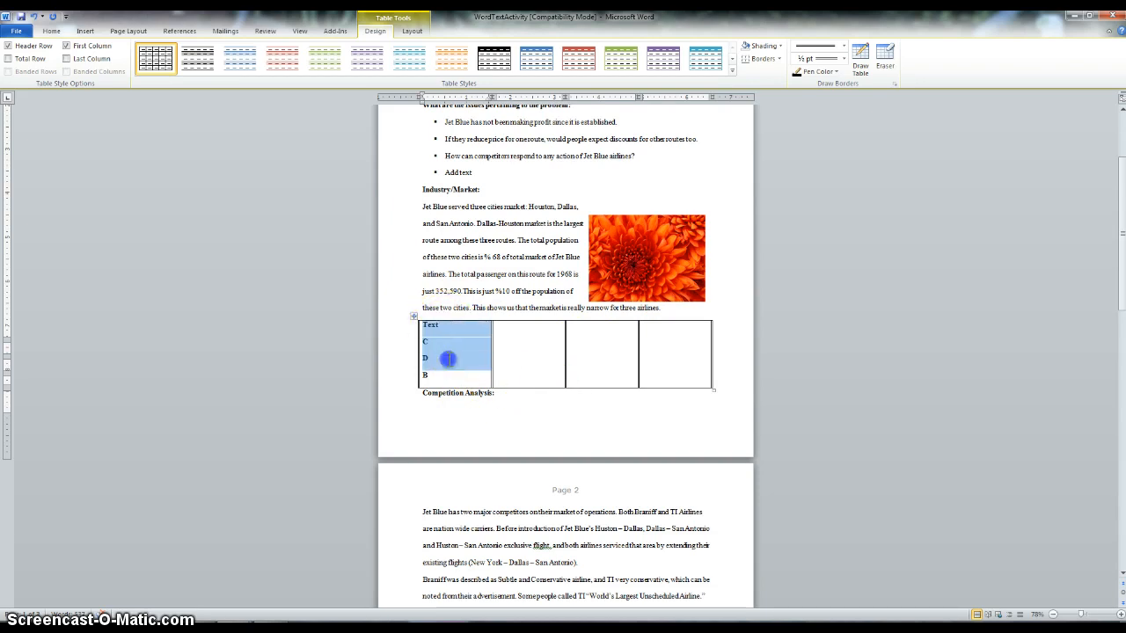
pyautogui.click(413, 317)
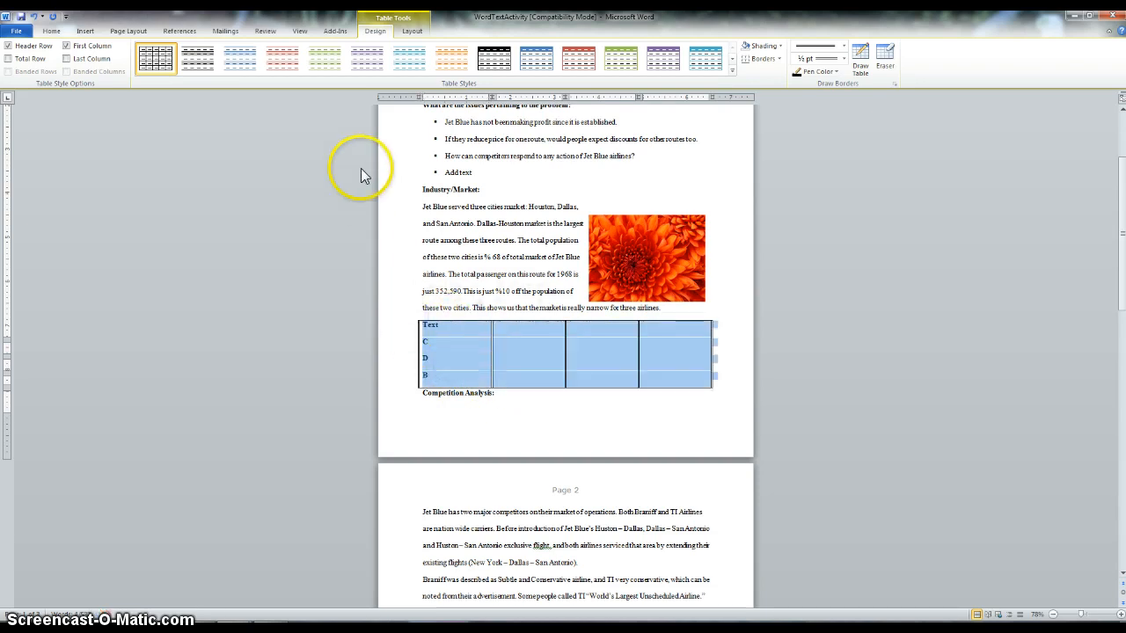
pyautogui.click(266, 32)
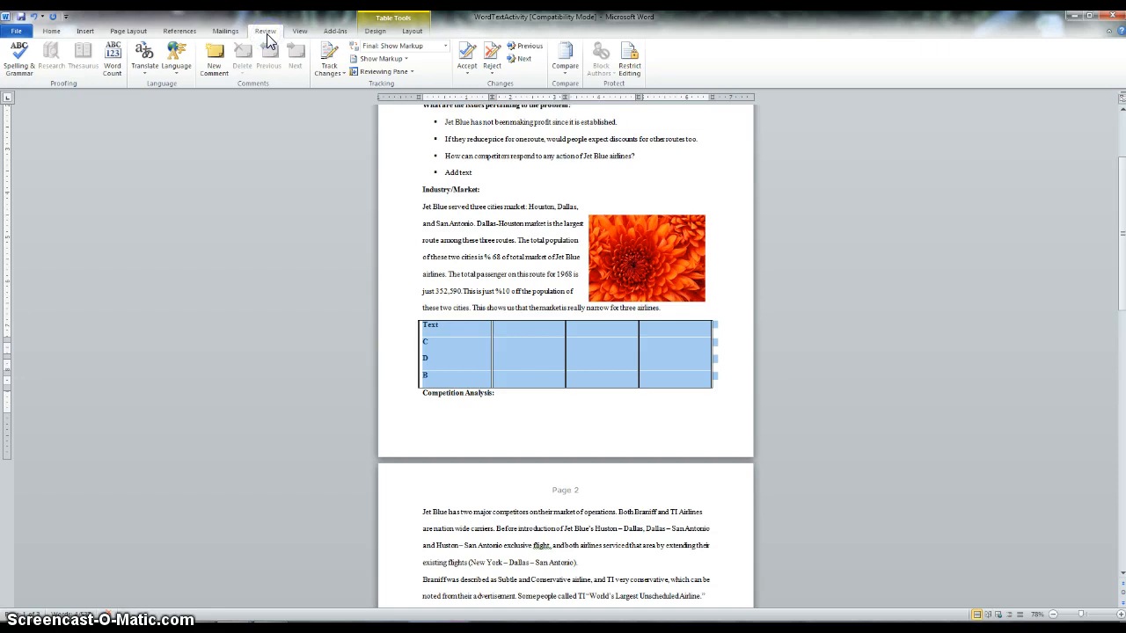
pyautogui.click(148, 32)
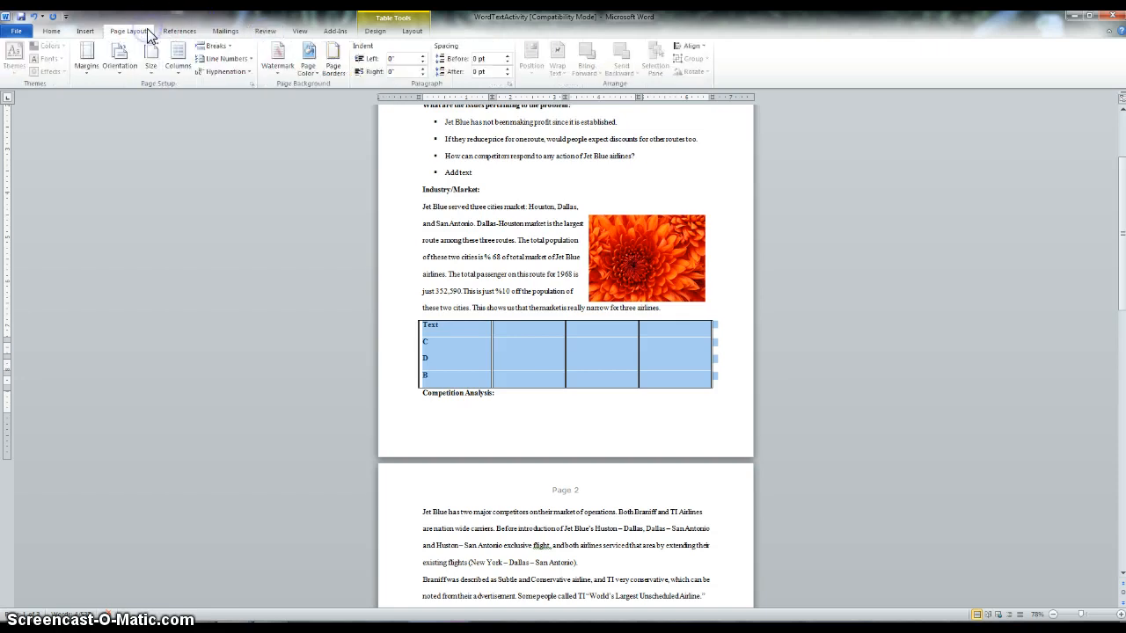
pyautogui.click(51, 30)
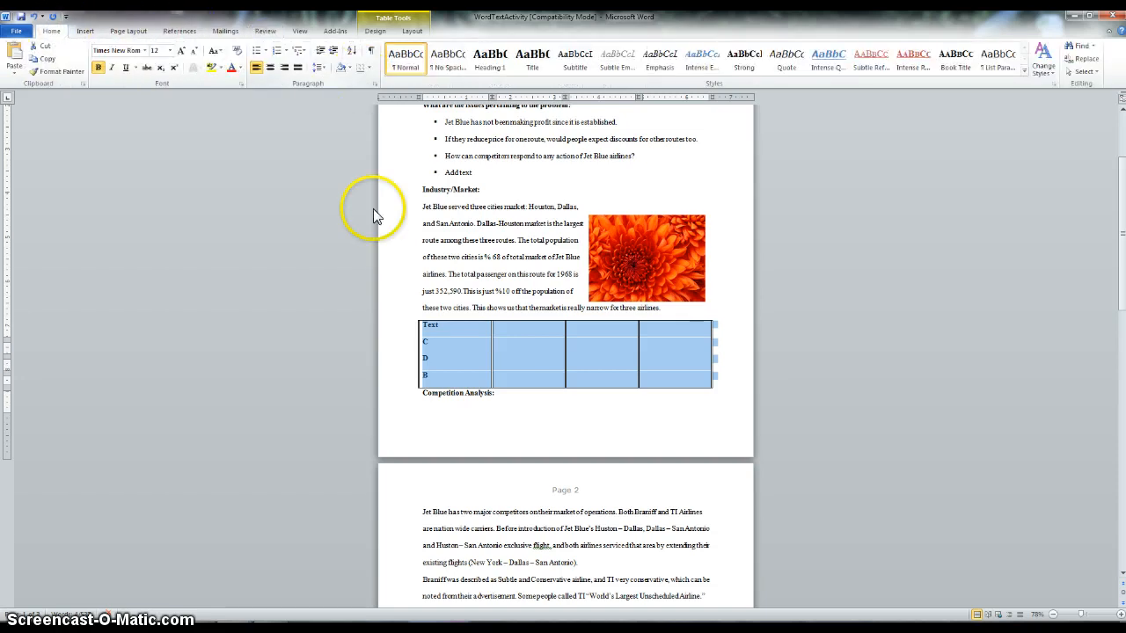
pyautogui.click(353, 52)
pyautogui.moveTo(556, 226); pyautogui.dragTo(880, 224)
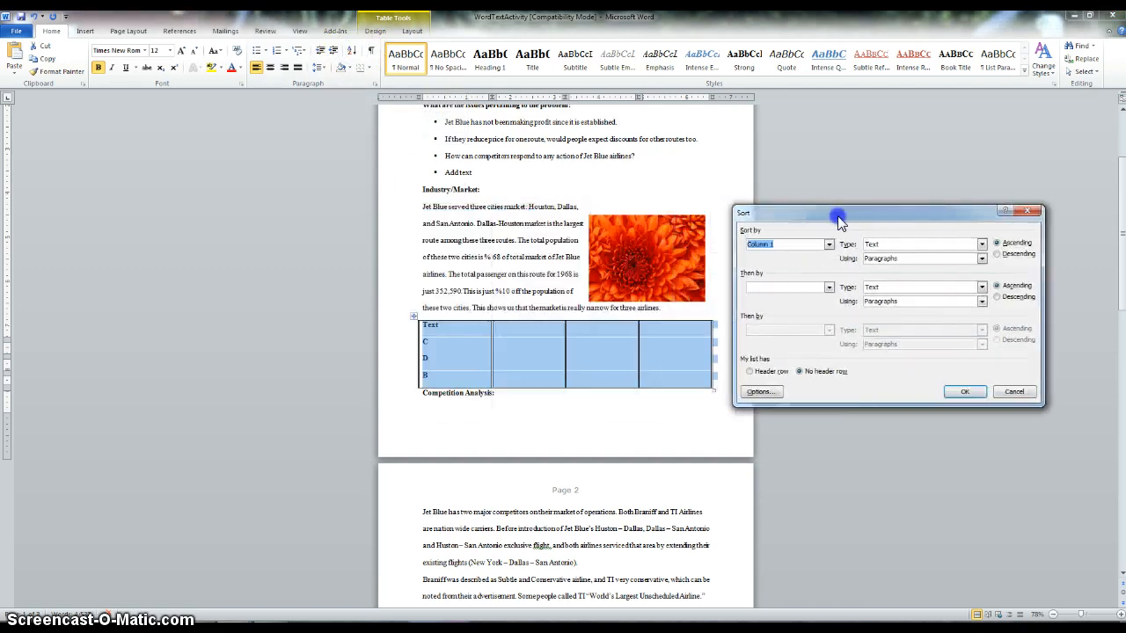
pyautogui.click(779, 378)
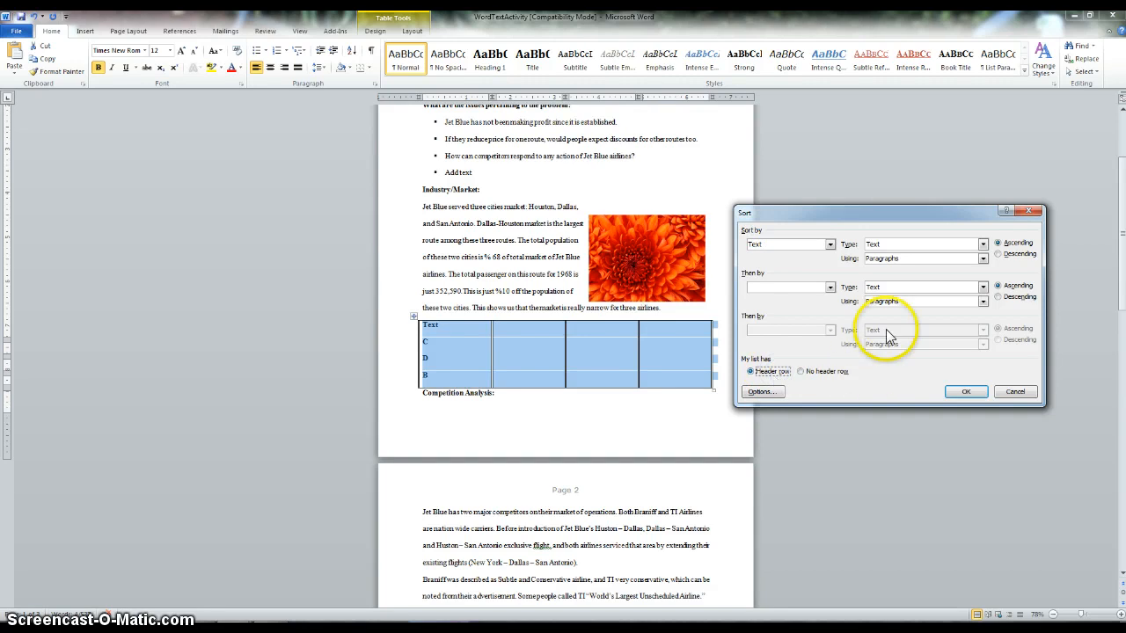
pyautogui.click(981, 244)
pyautogui.click(967, 392)
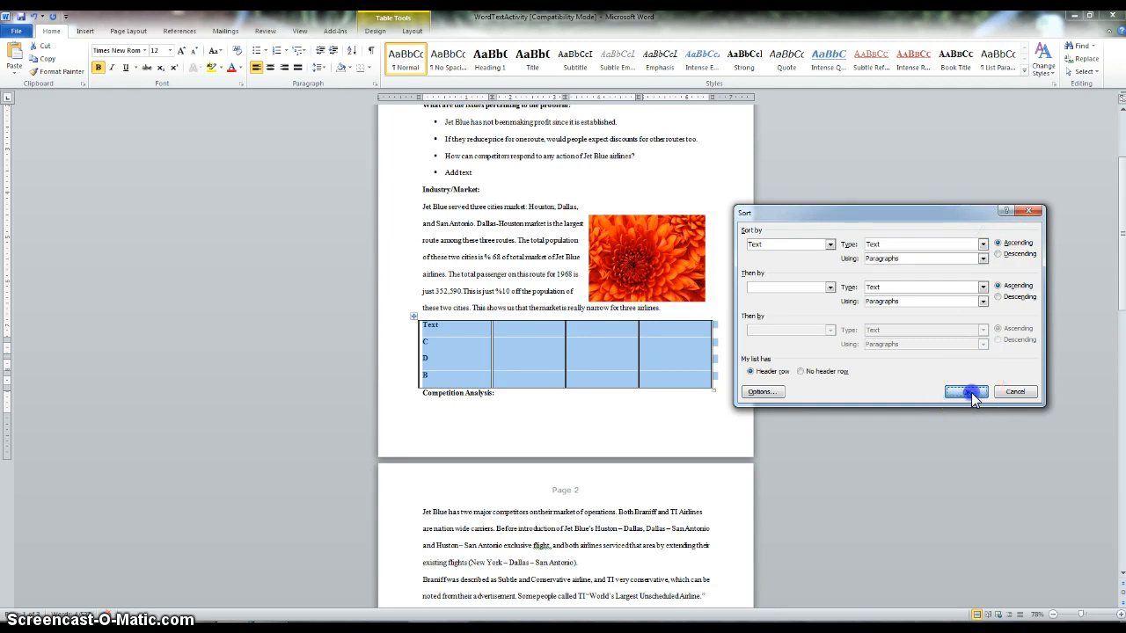
pyautogui.click(971, 392)
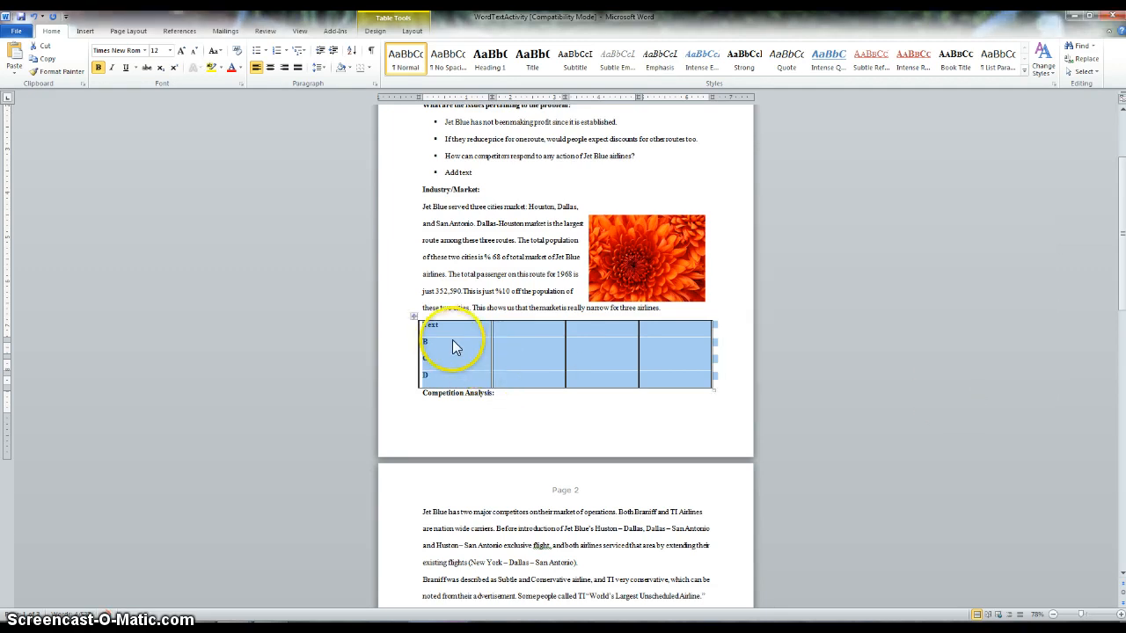
pyautogui.click(453, 376)
# Step: Sort the four bullets under "What are the issues pertaining to the problem?" by paragraph text in ascending order
pyautogui.scroll(3, 440, 236)
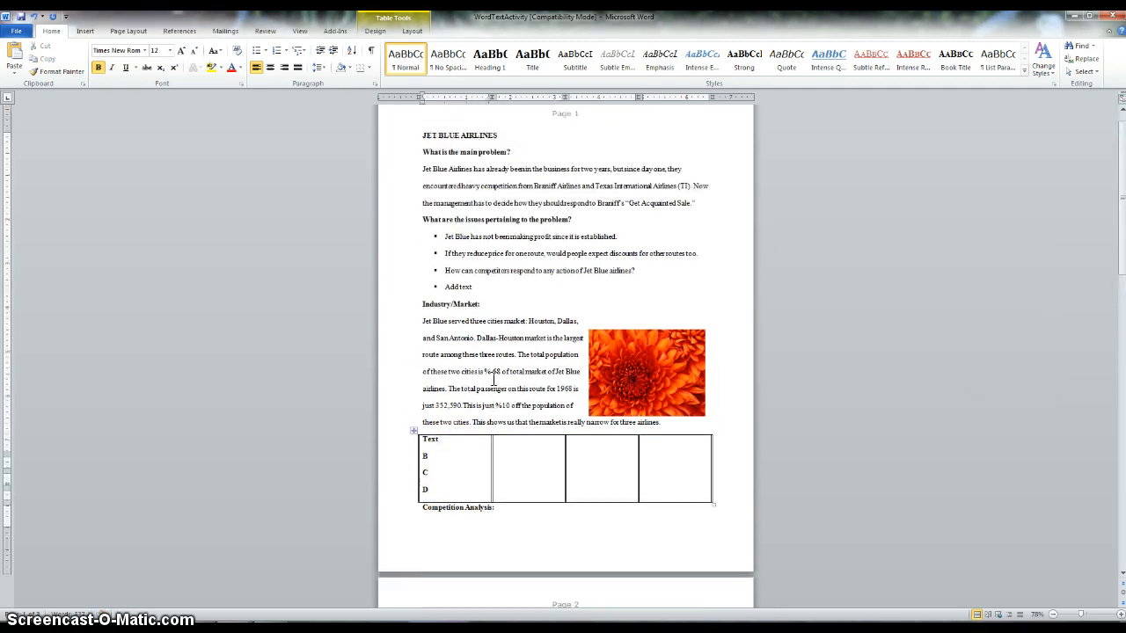
pyautogui.moveTo(440, 236); pyautogui.dragTo(501, 283)
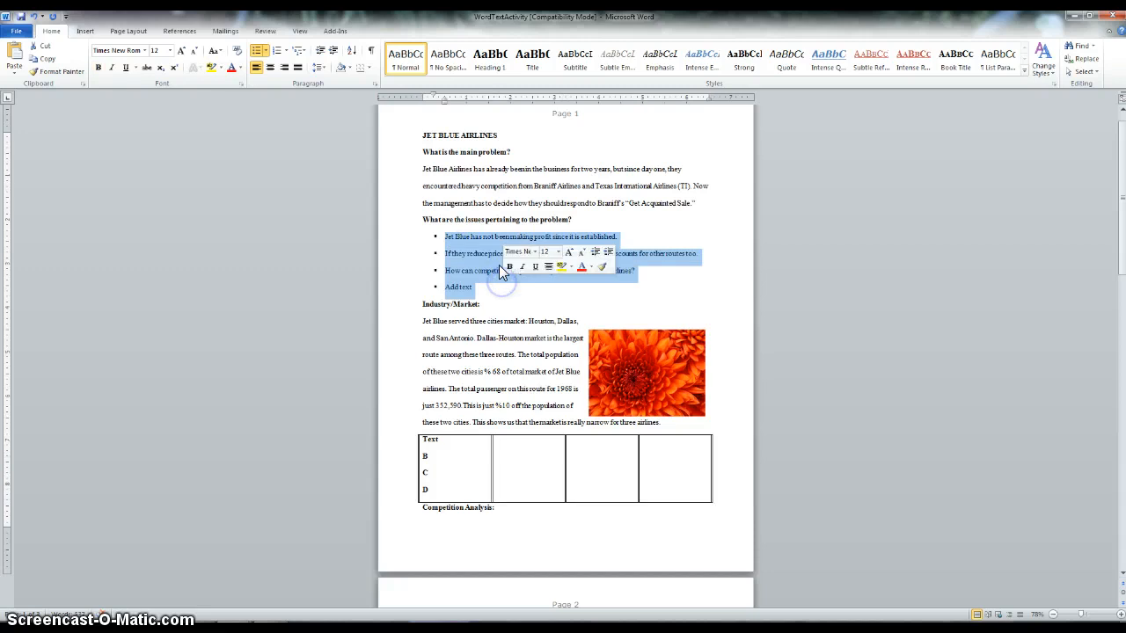
pyautogui.click(351, 50)
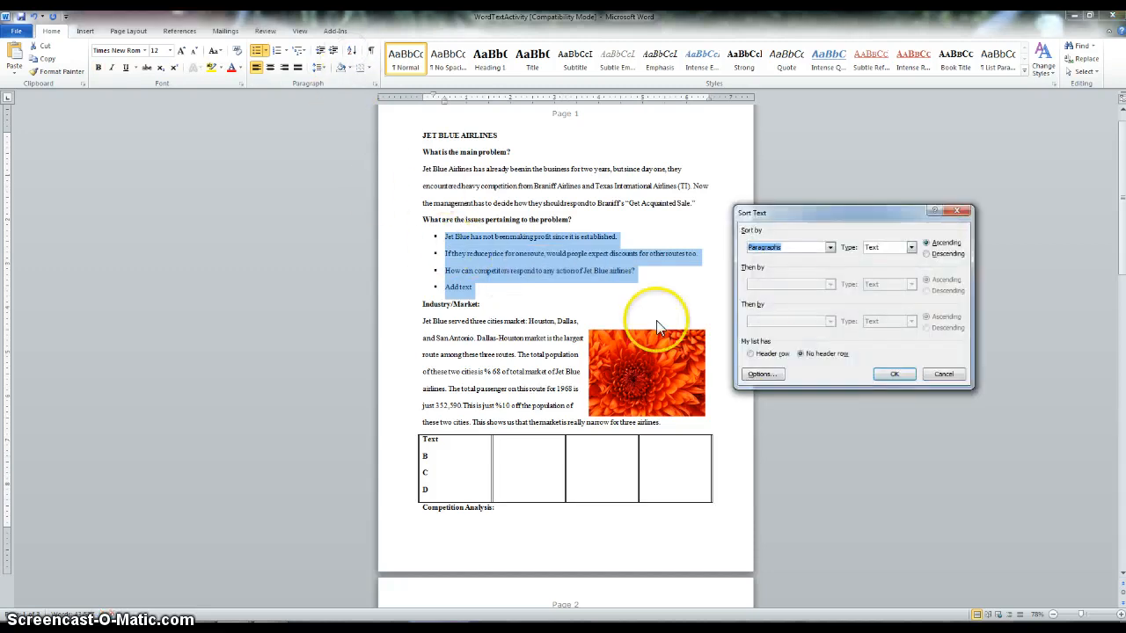
pyautogui.click(893, 373)
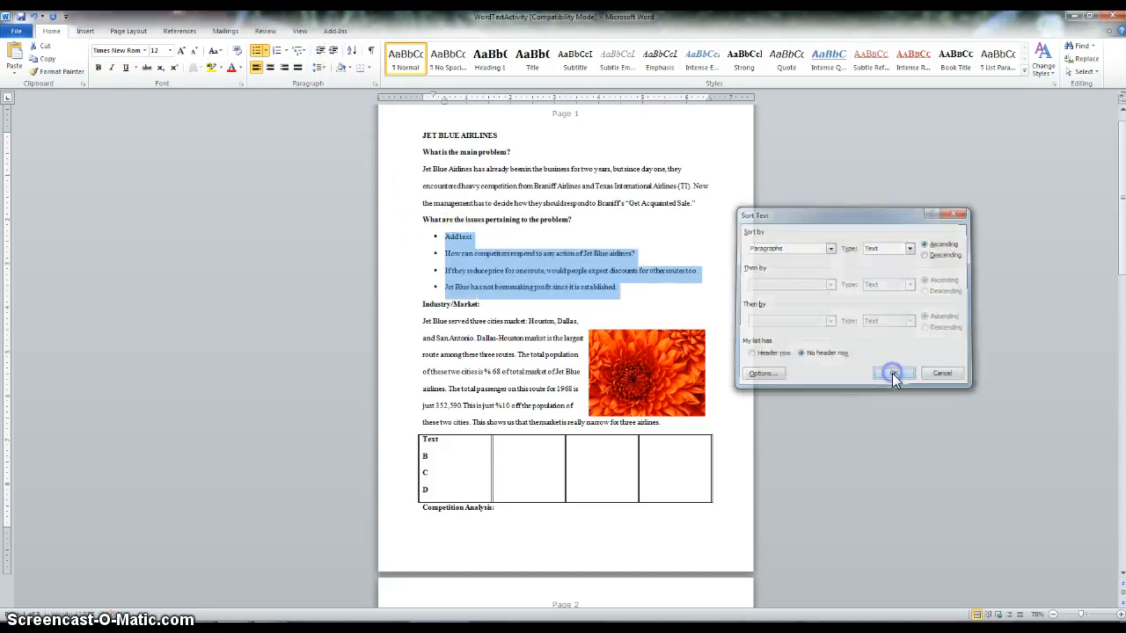
pyautogui.click(492, 256)
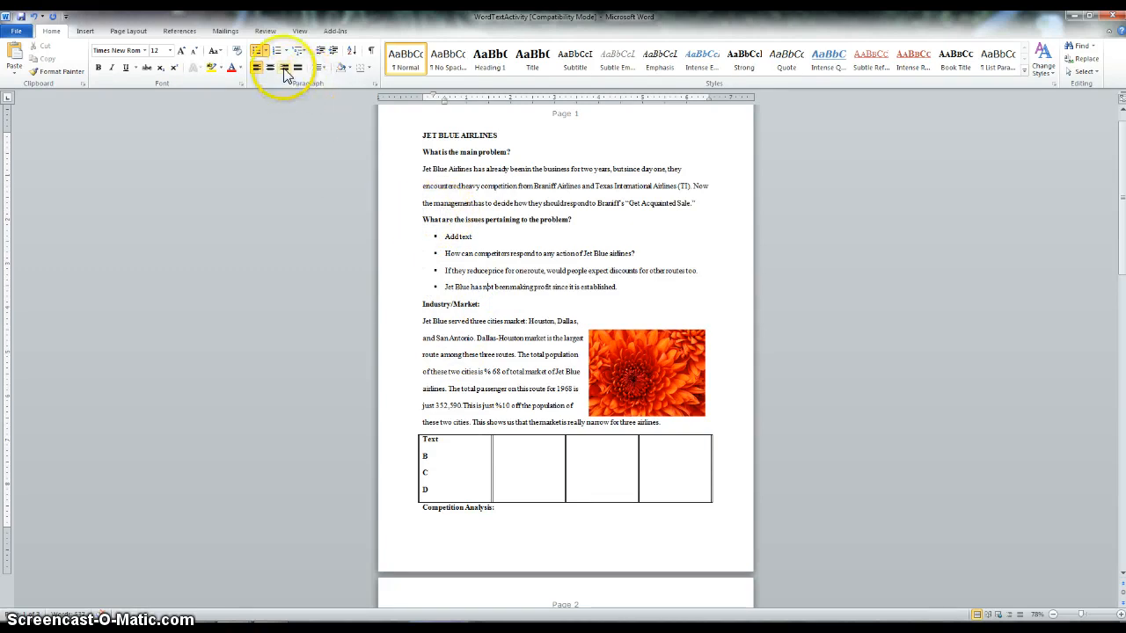
# Step: Turn on Track Changes and delete the text of the "Add text" bullet
pyautogui.click(265, 31)
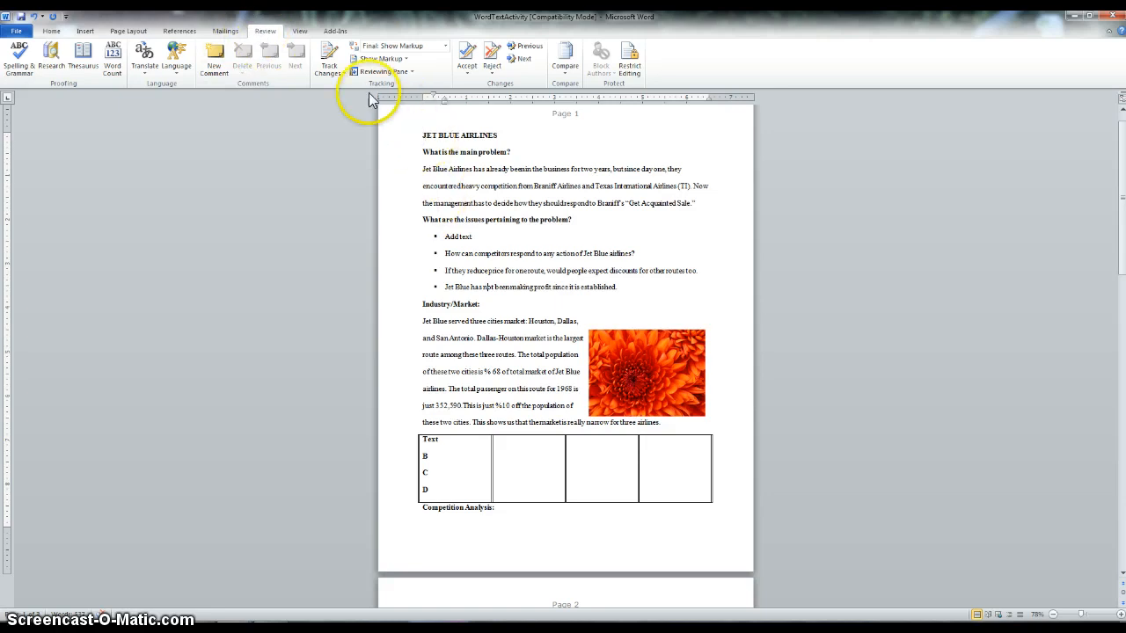
pyautogui.click(333, 58)
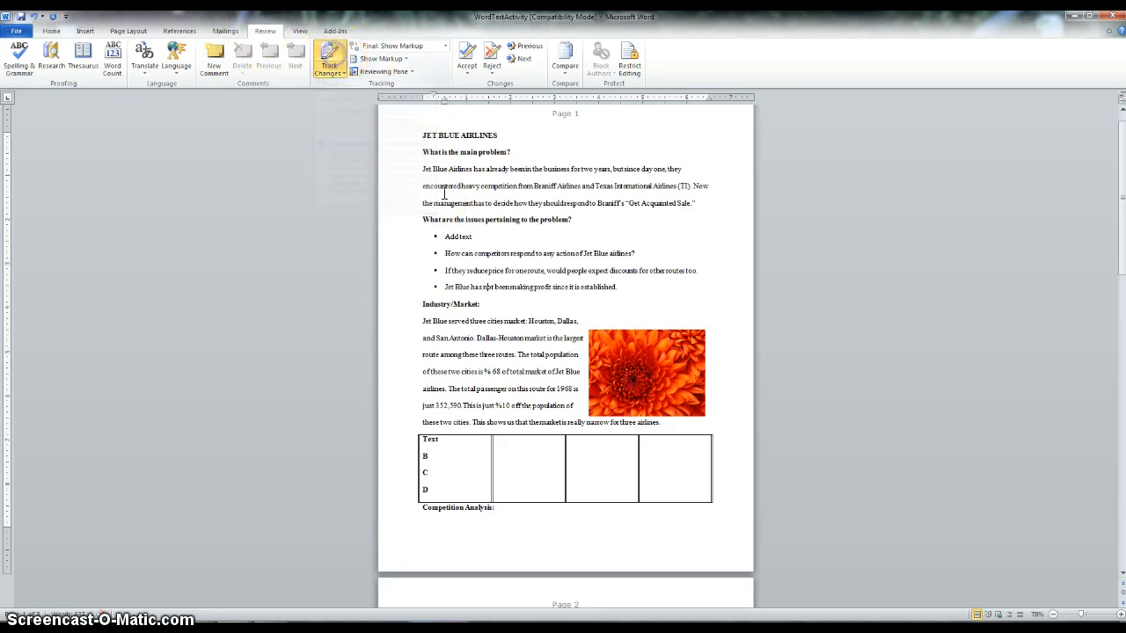
pyautogui.click(505, 235)
pyautogui.click(486, 233)
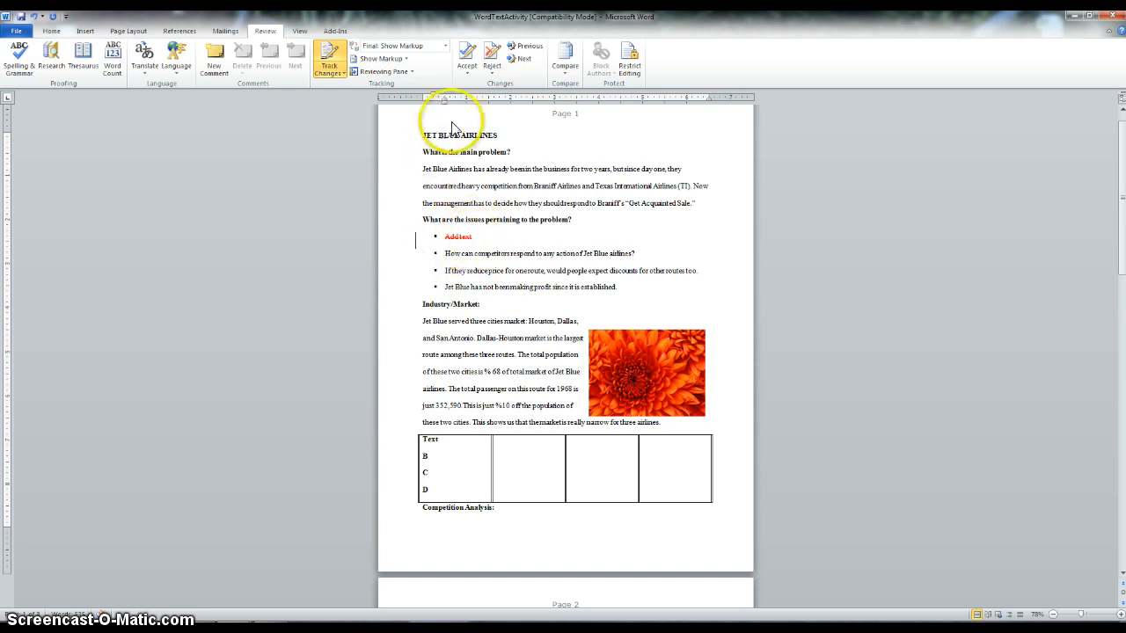
# Step: Accept all tracked changes in the document and turn off change tracking
pyautogui.click(466, 75)
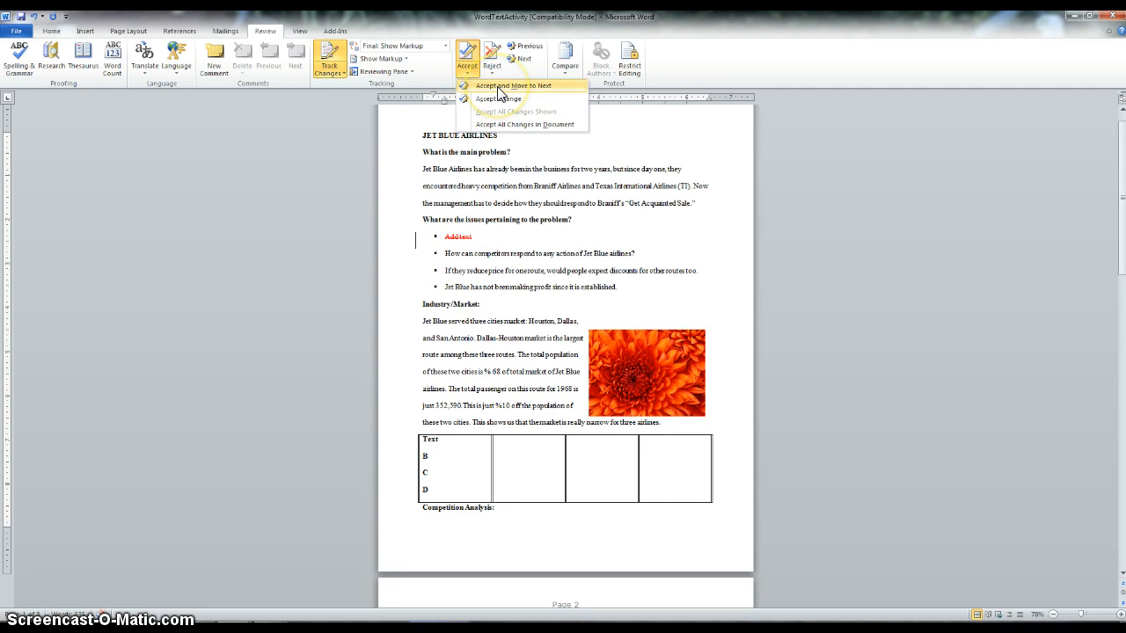
pyautogui.click(501, 126)
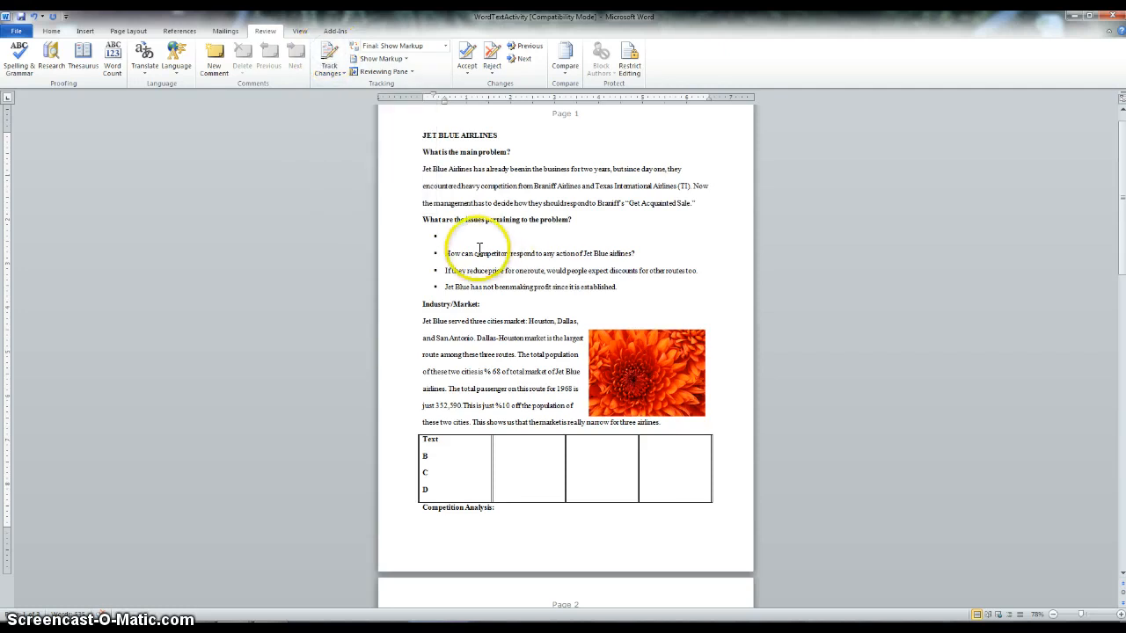
# Step: Attach a comment reading "Add comment" to the heading "What is the main problem?"
pyautogui.click(422, 151)
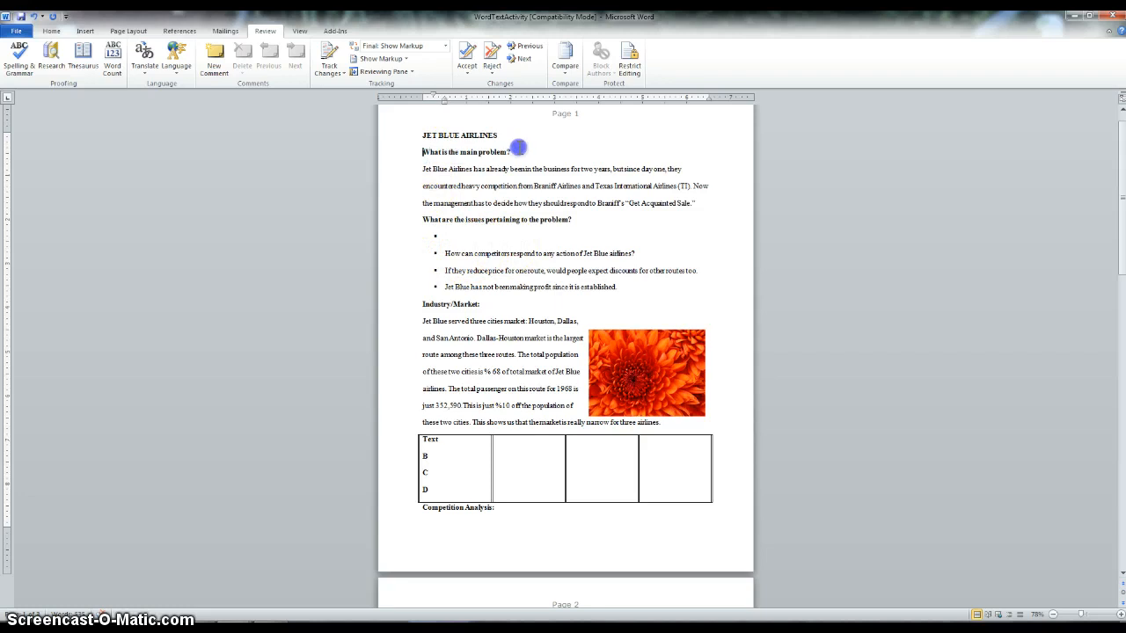
pyautogui.keyDown('shift'); pyautogui.click(519, 150); pyautogui.keyUp('shift')
pyautogui.click(217, 70)
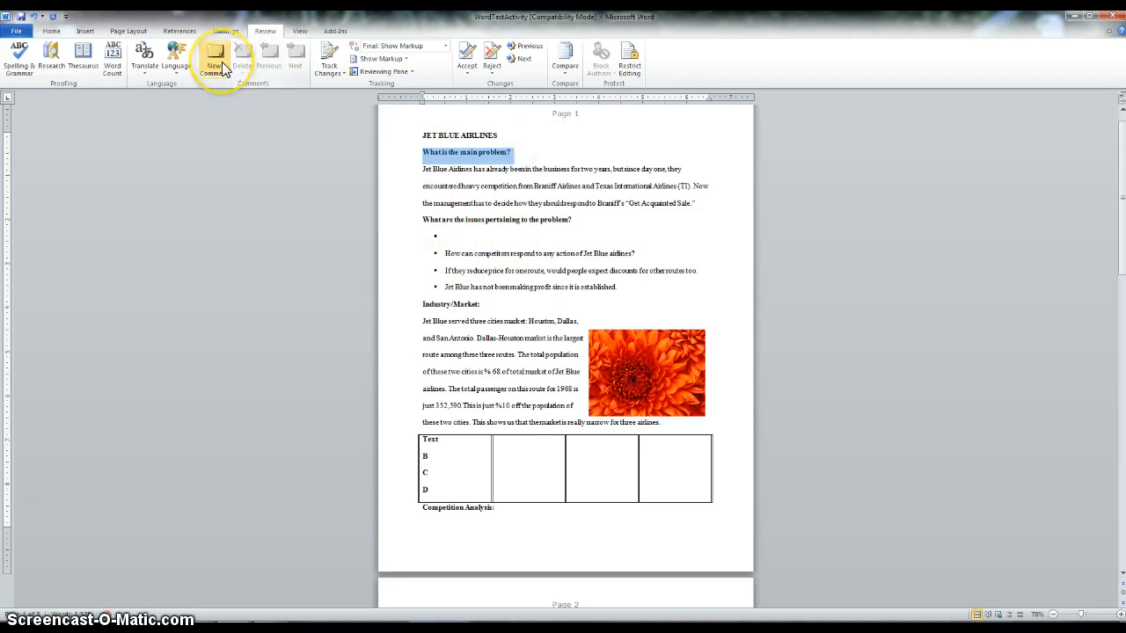
pyautogui.click(220, 61)
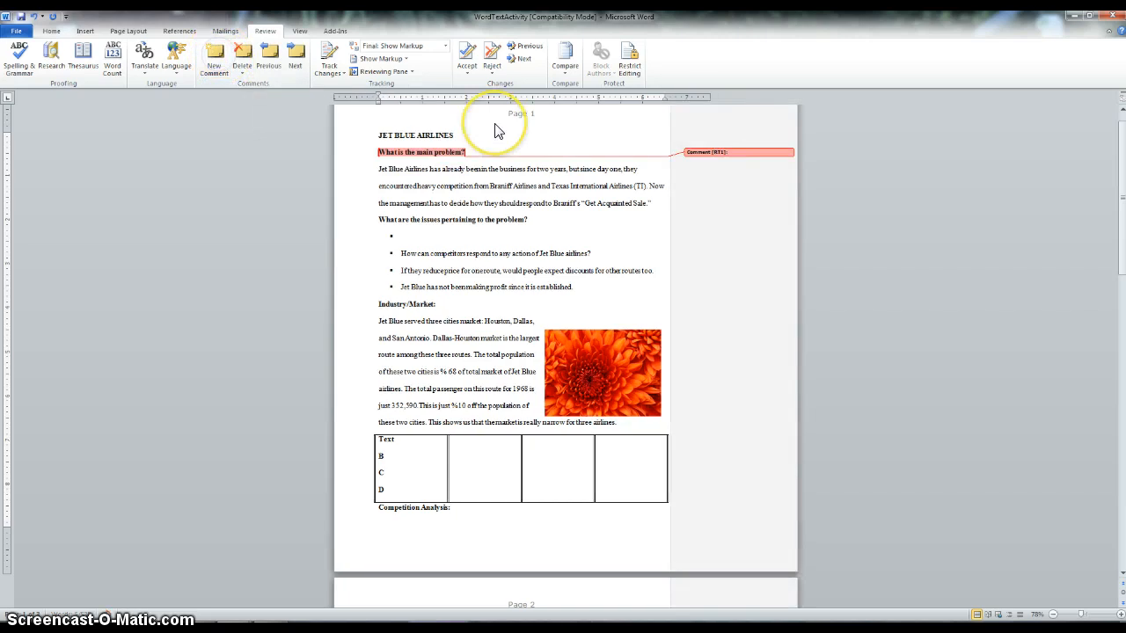
pyautogui.write('na')
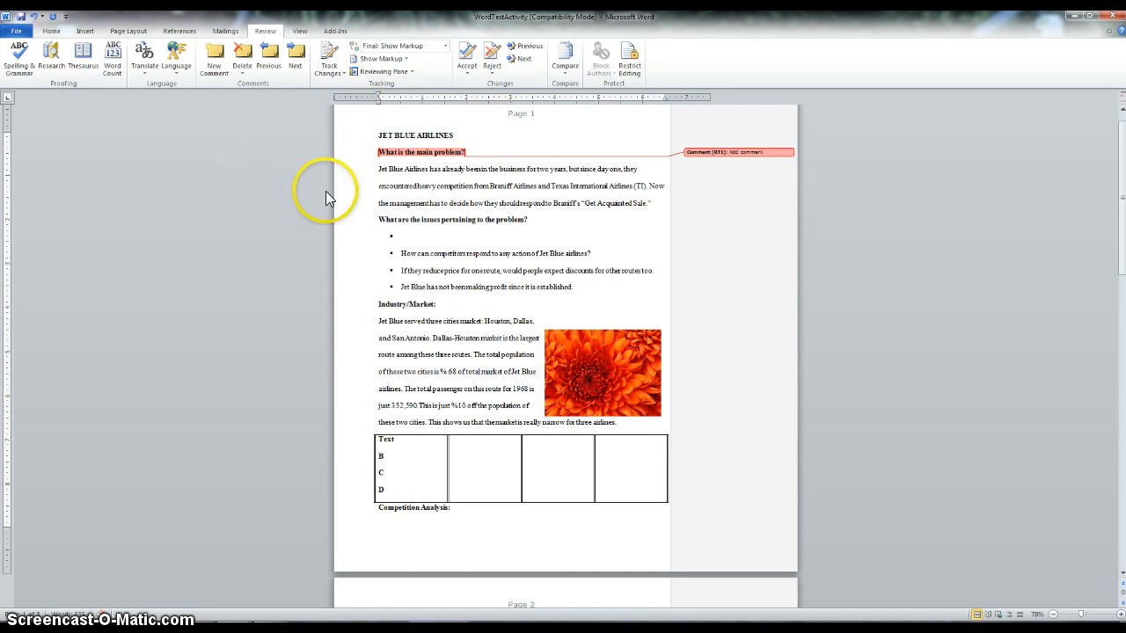
# Step: Apply custom margins to the whole document, with a 1.5-inch top margin and a wider left margin
pyautogui.click(51, 32)
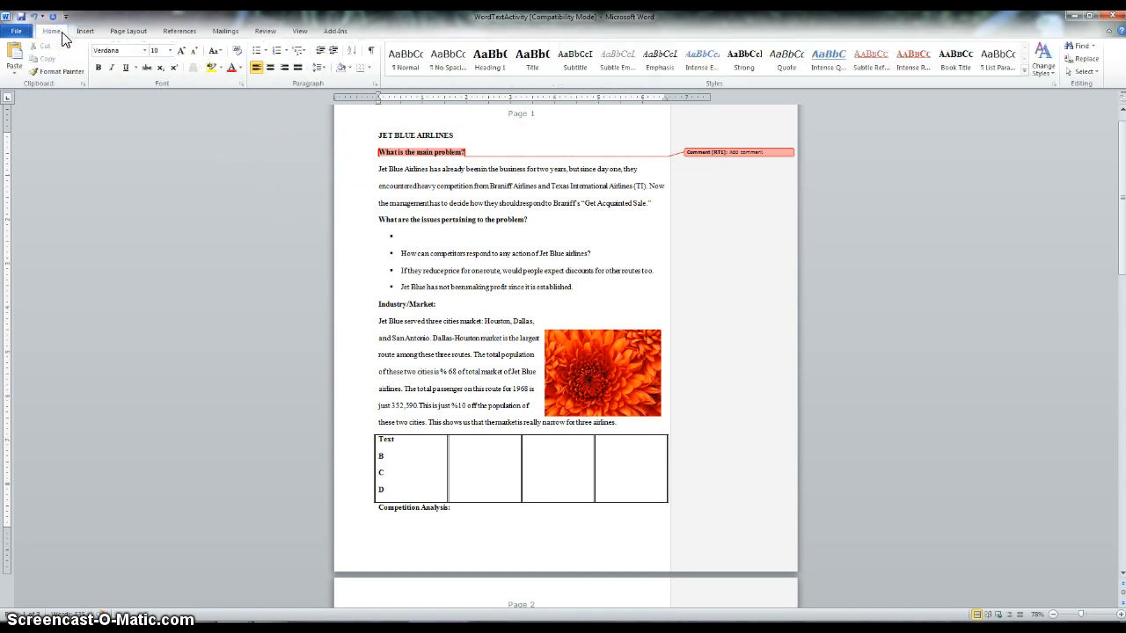
pyautogui.click(124, 34)
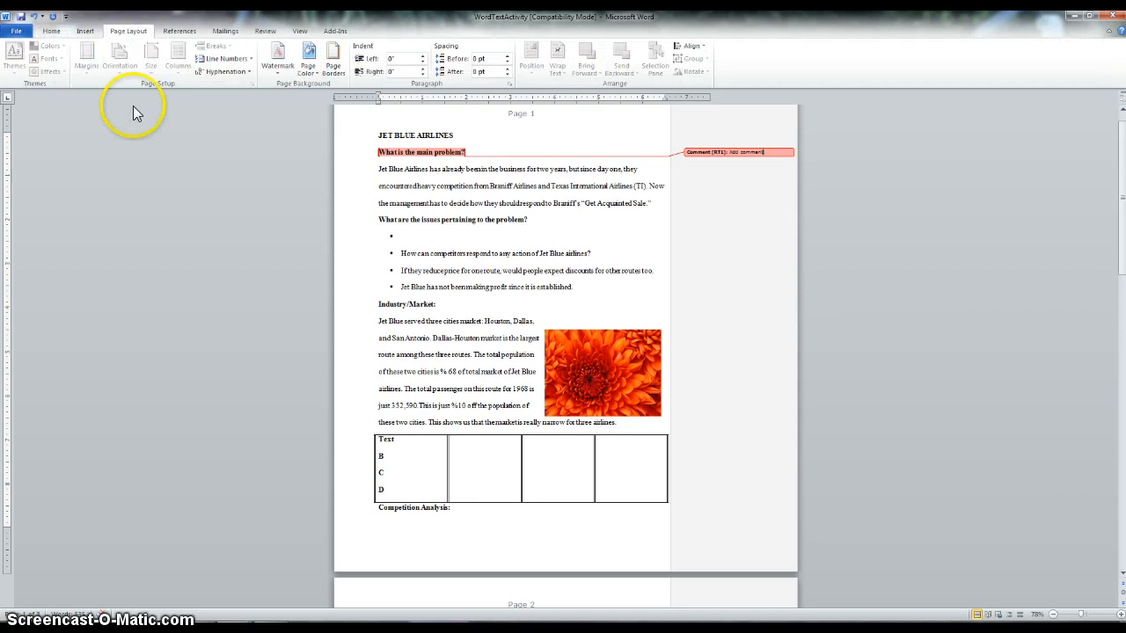
pyautogui.click(514, 208)
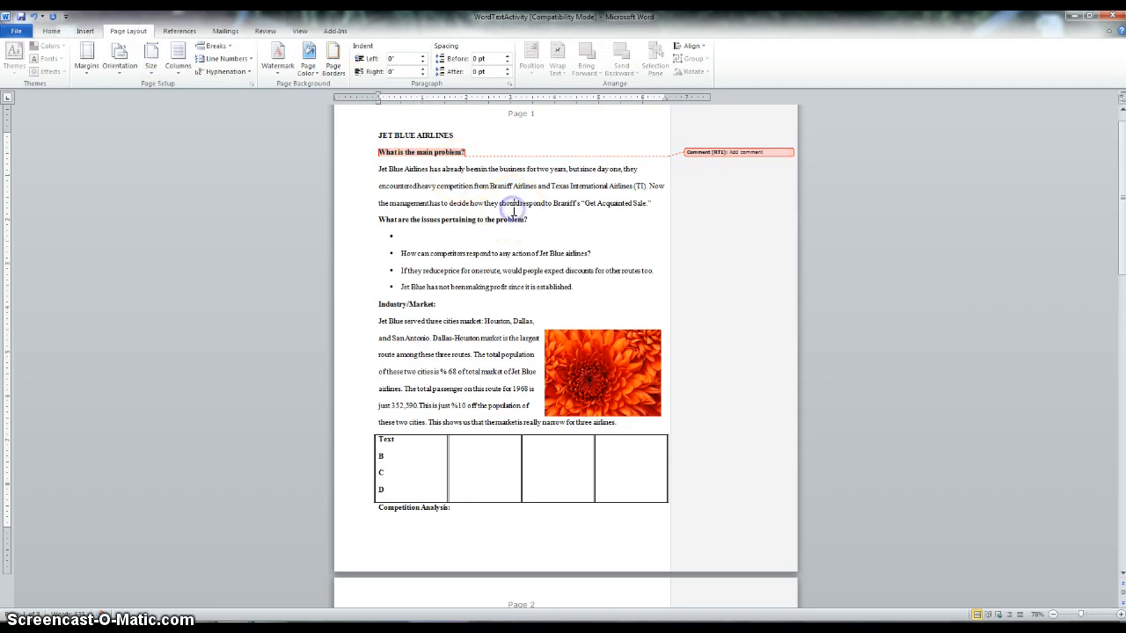
pyautogui.click(89, 71)
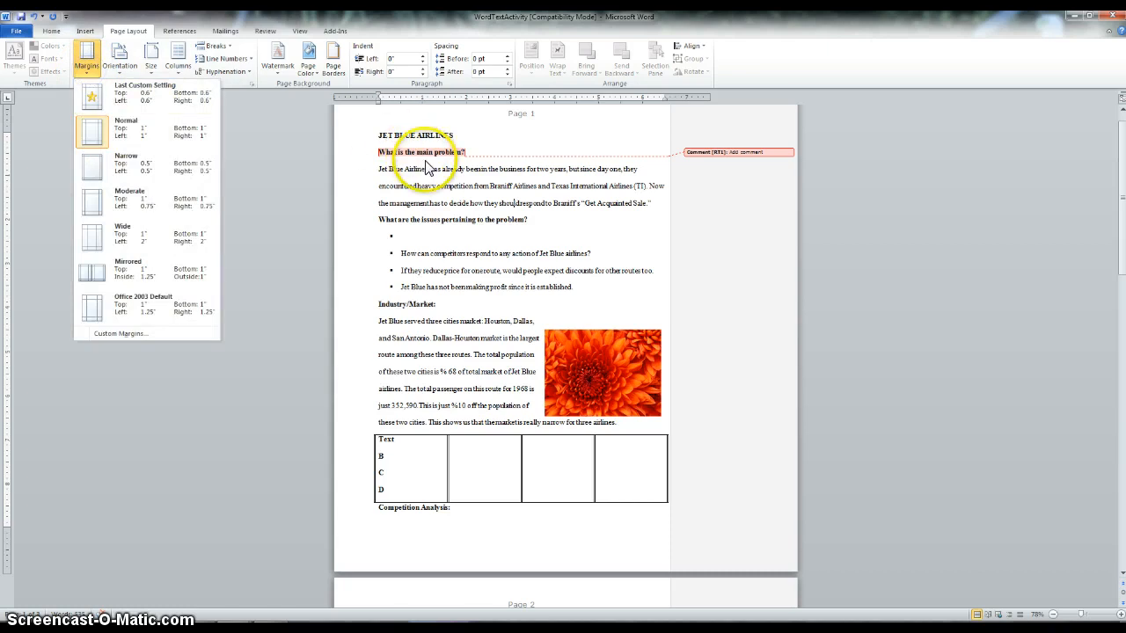
pyautogui.click(88, 70)
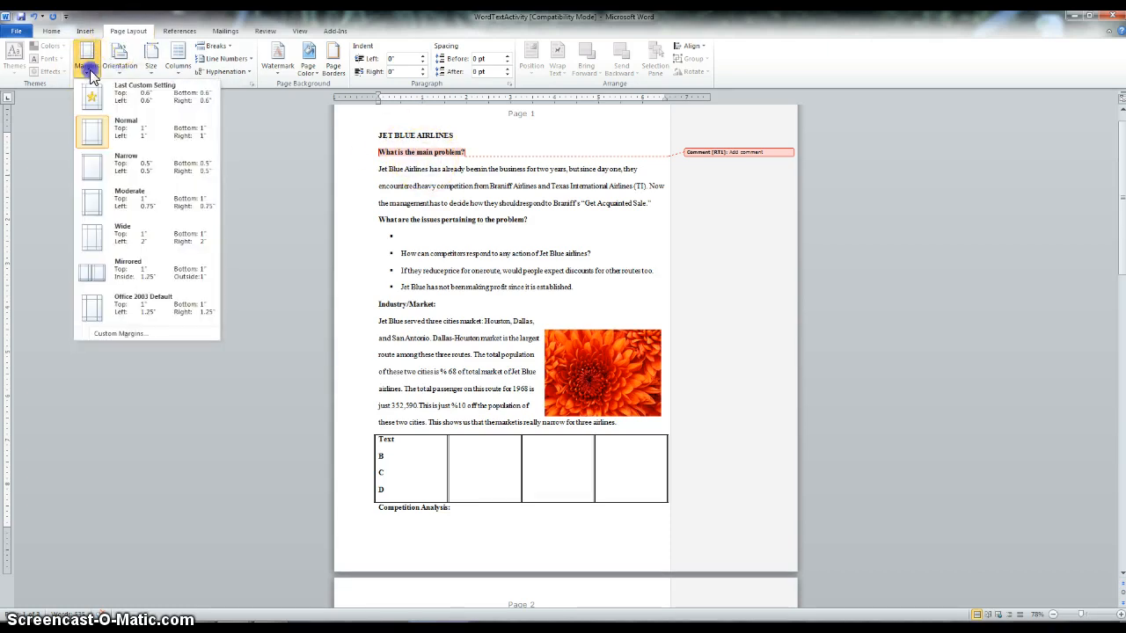
pyautogui.click(151, 273)
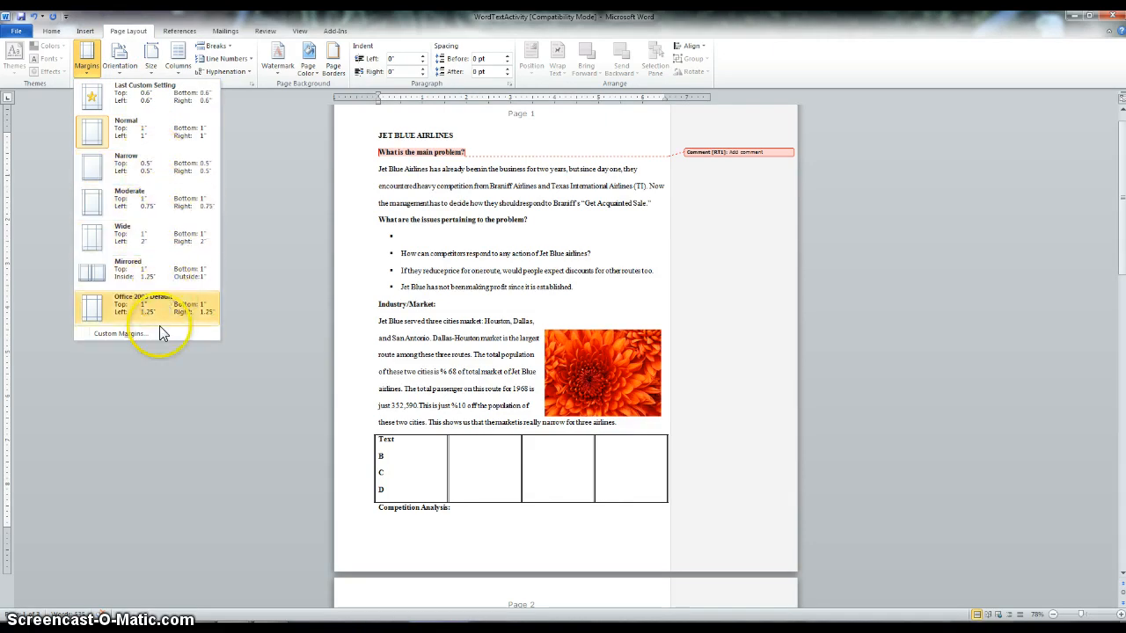
pyautogui.click(122, 335)
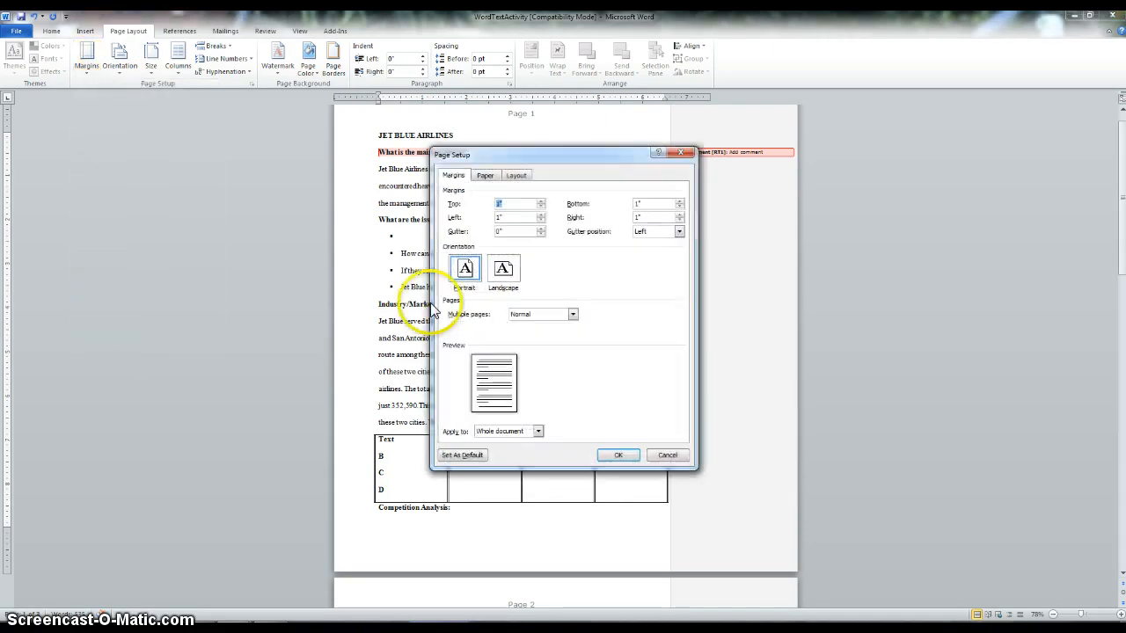
pyautogui.write('1.5')
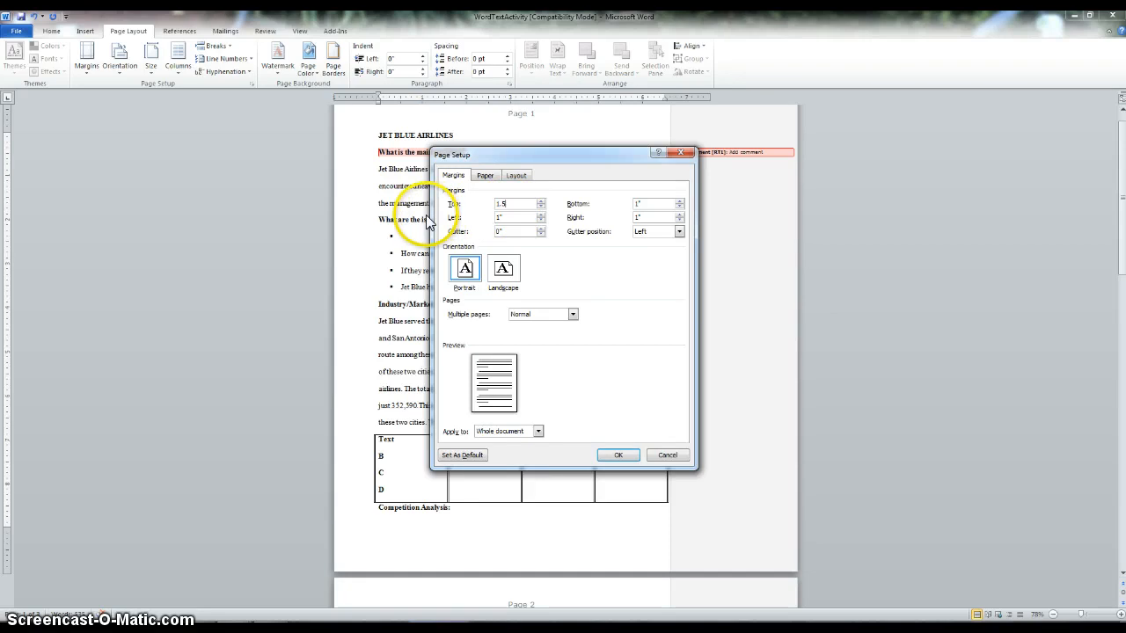
pyautogui.click(523, 216)
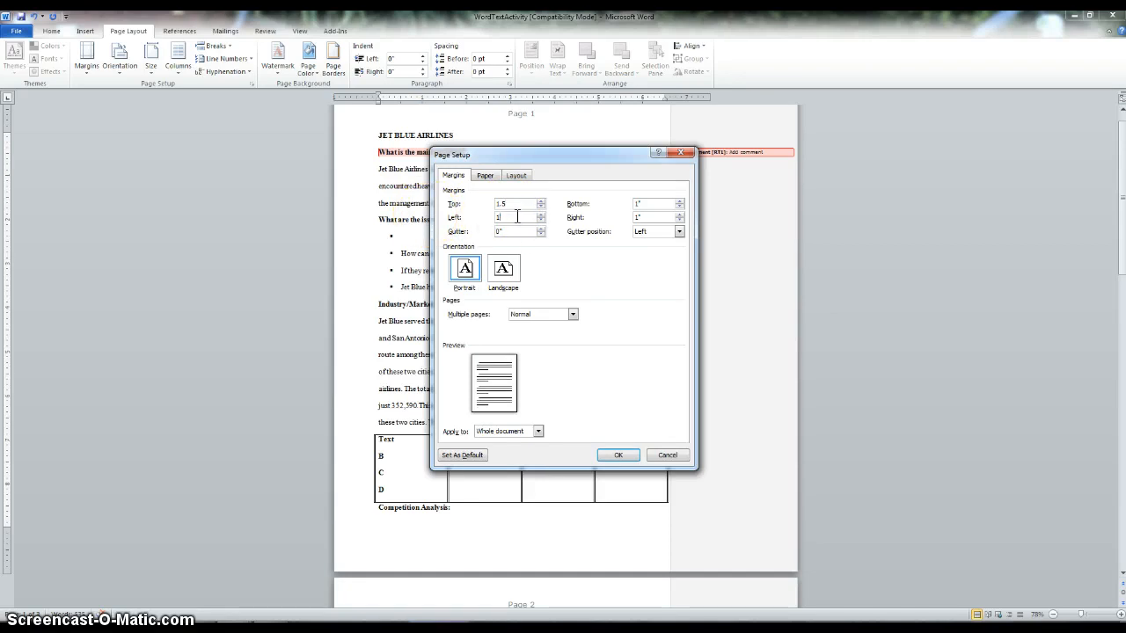
pyautogui.click(623, 455)
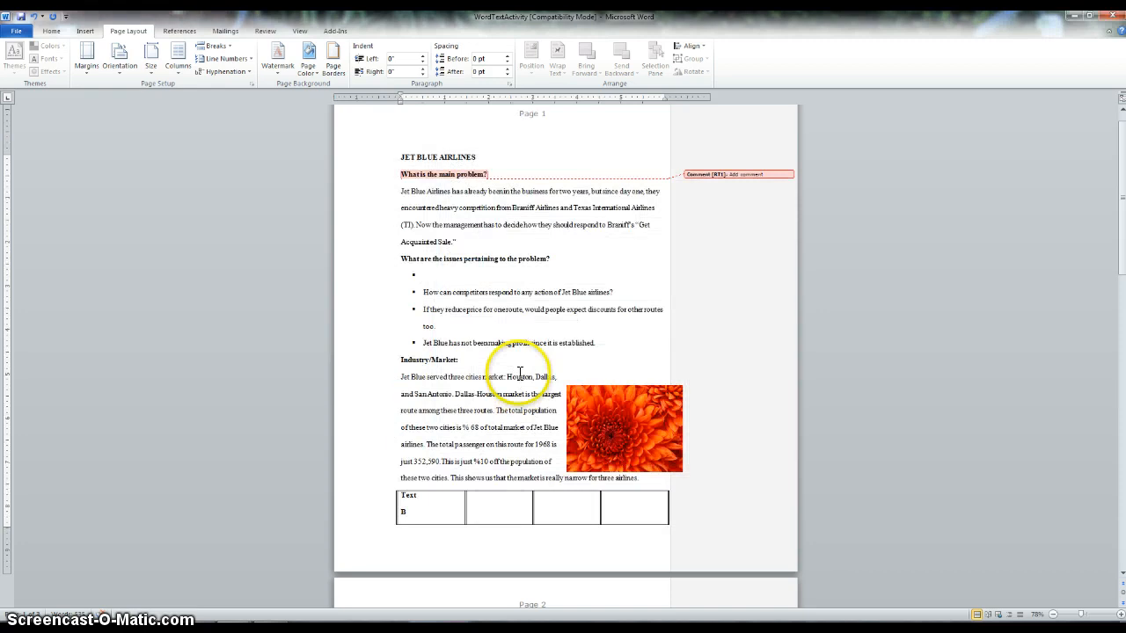
pyautogui.click(333, 217)
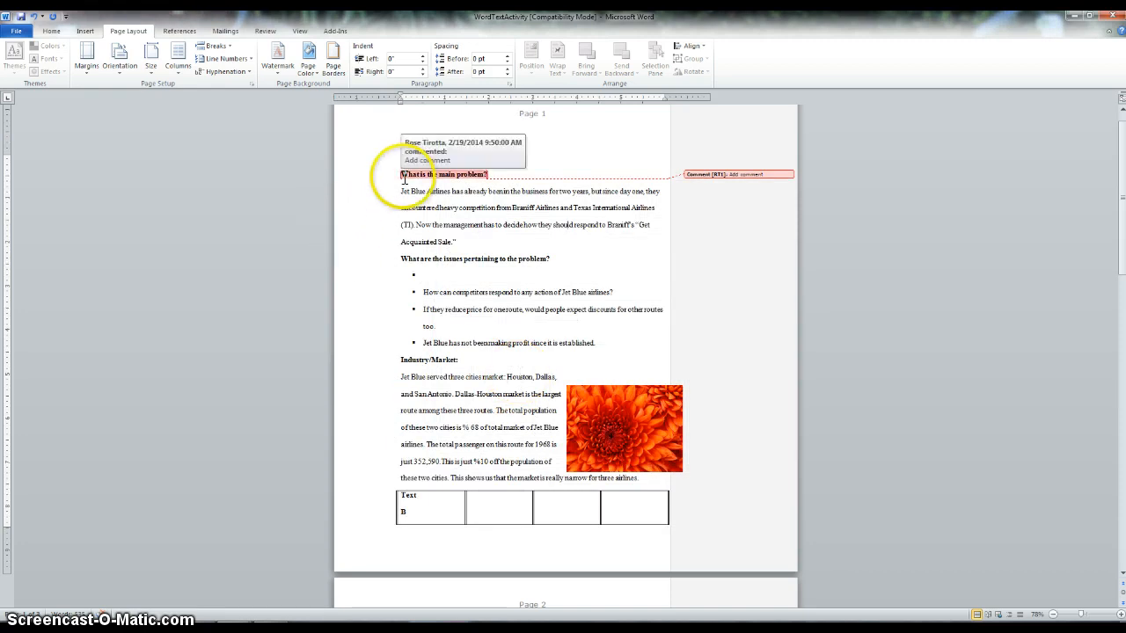
# Step: Save a copy of the document in PDF format under the name WordTextActivity, and close the PDF after viewing it
pyautogui.click(17, 34)
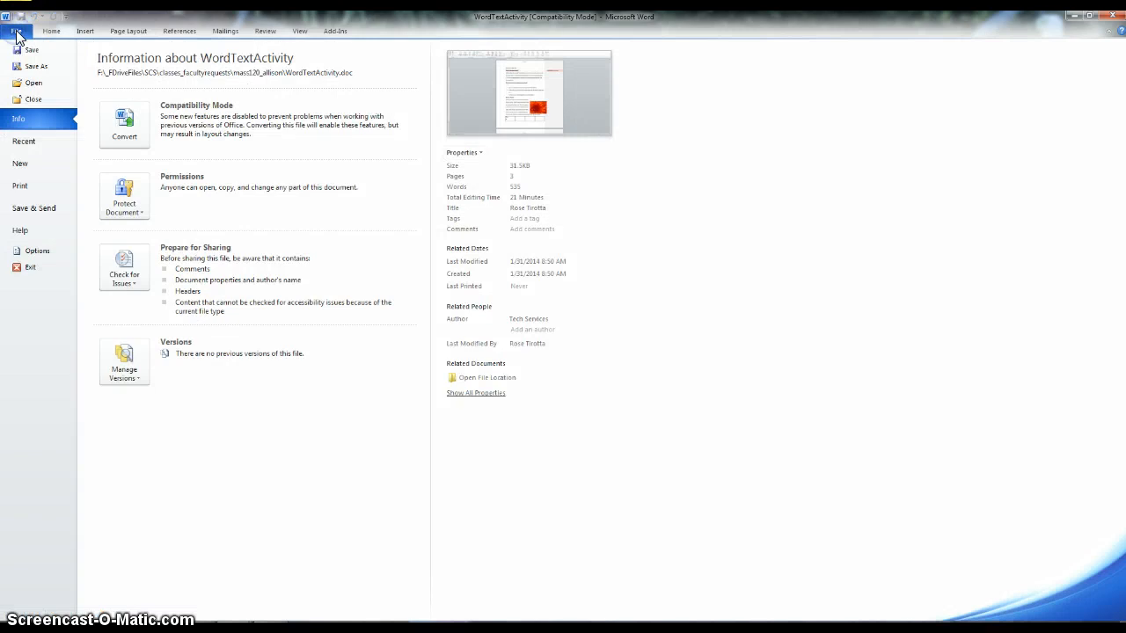
pyautogui.click(36, 66)
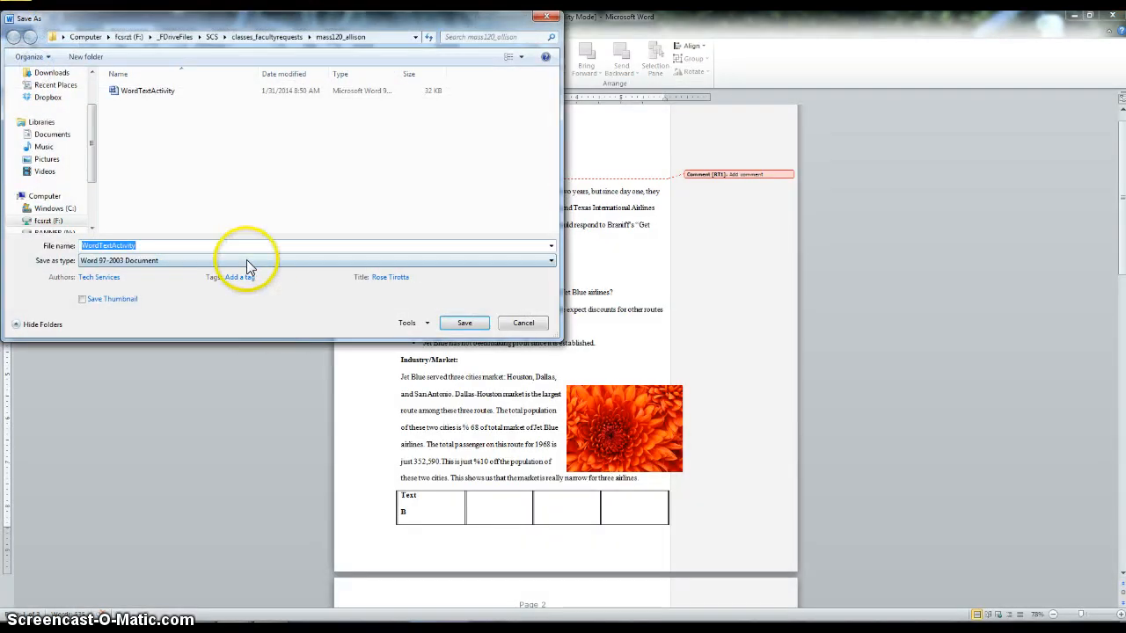
pyautogui.click(246, 262)
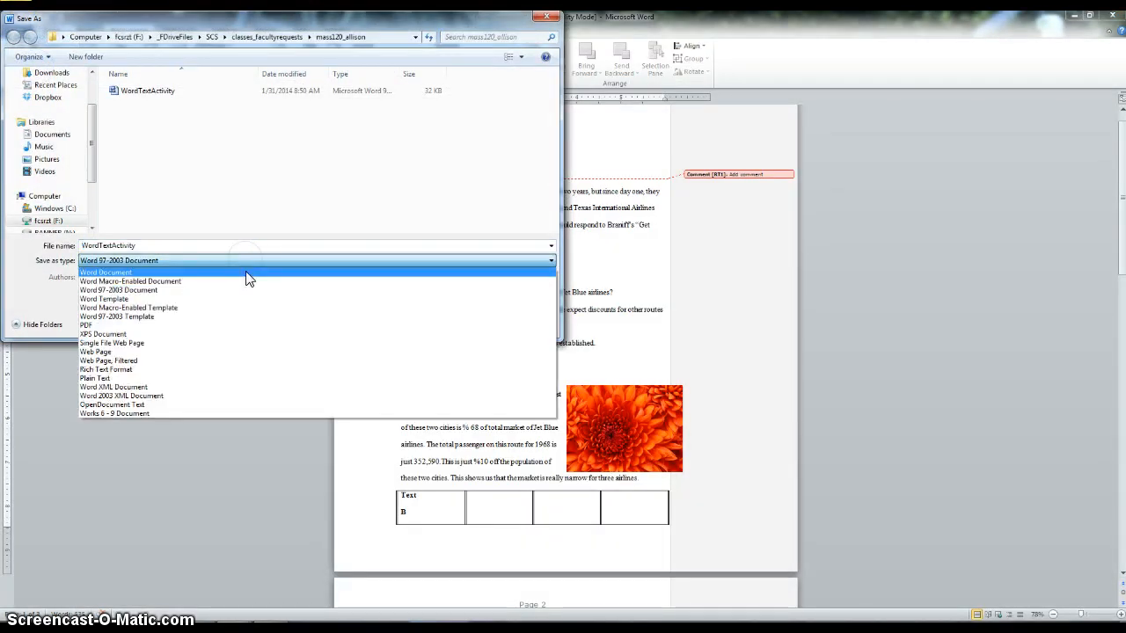
pyautogui.click(247, 274)
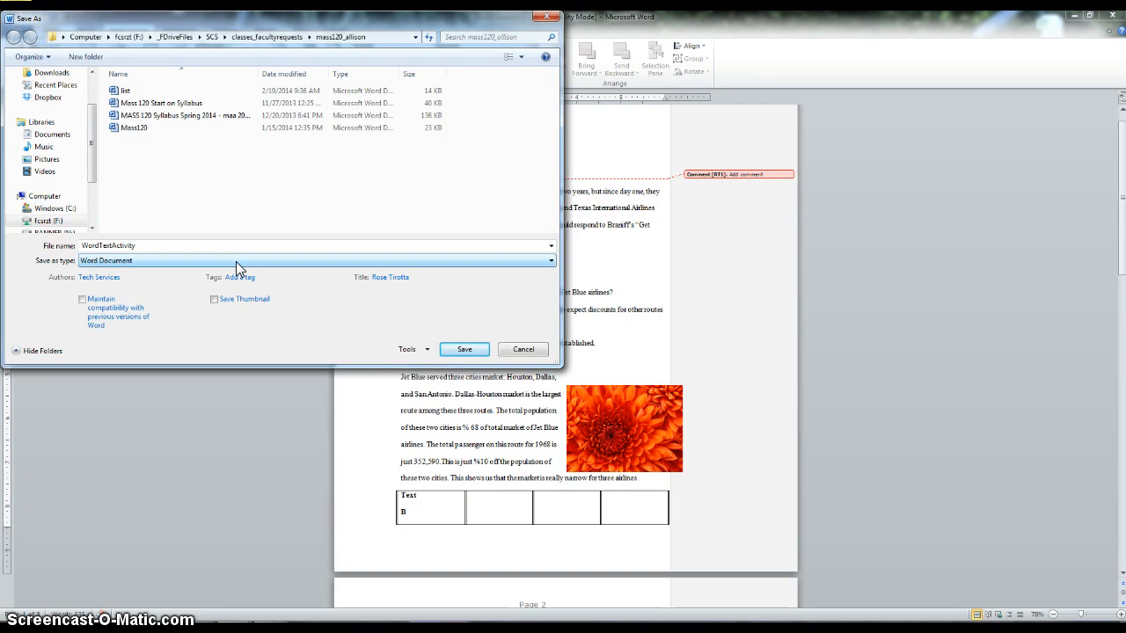
pyautogui.click(235, 261)
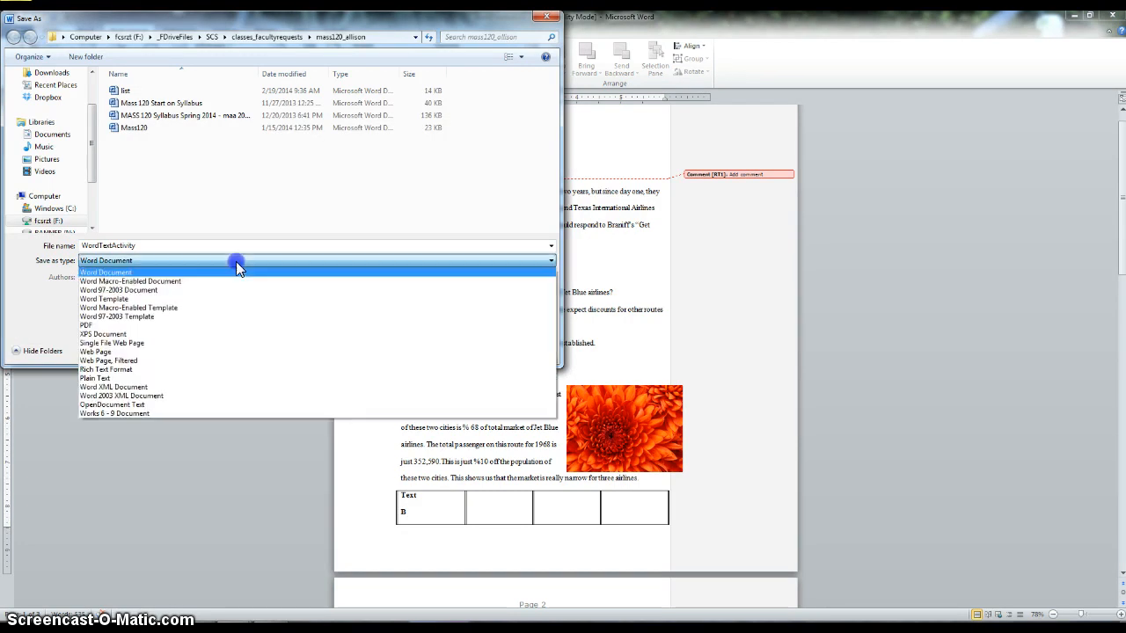
pyautogui.click(242, 326)
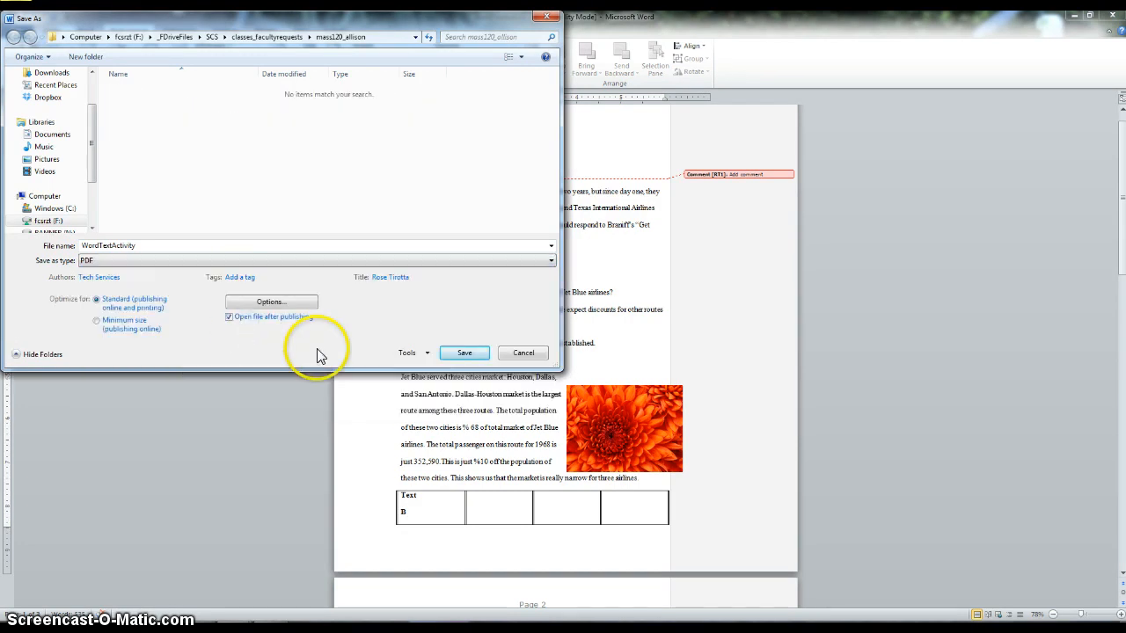
pyautogui.click(459, 355)
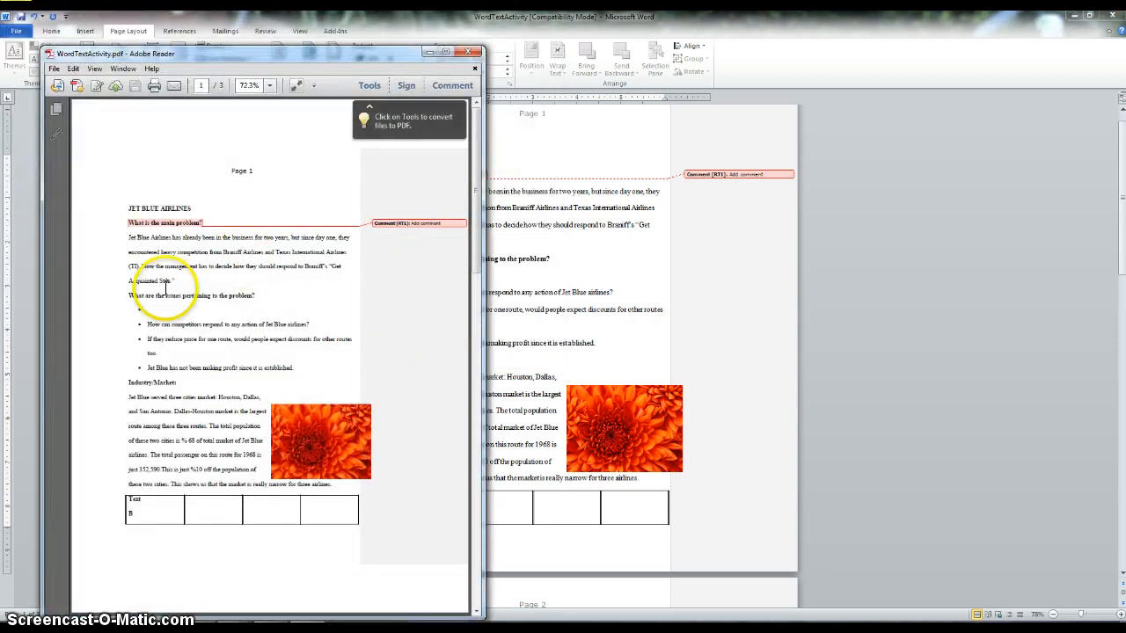
pyautogui.moveTo(165, 296); pyautogui.dragTo(246, 352)
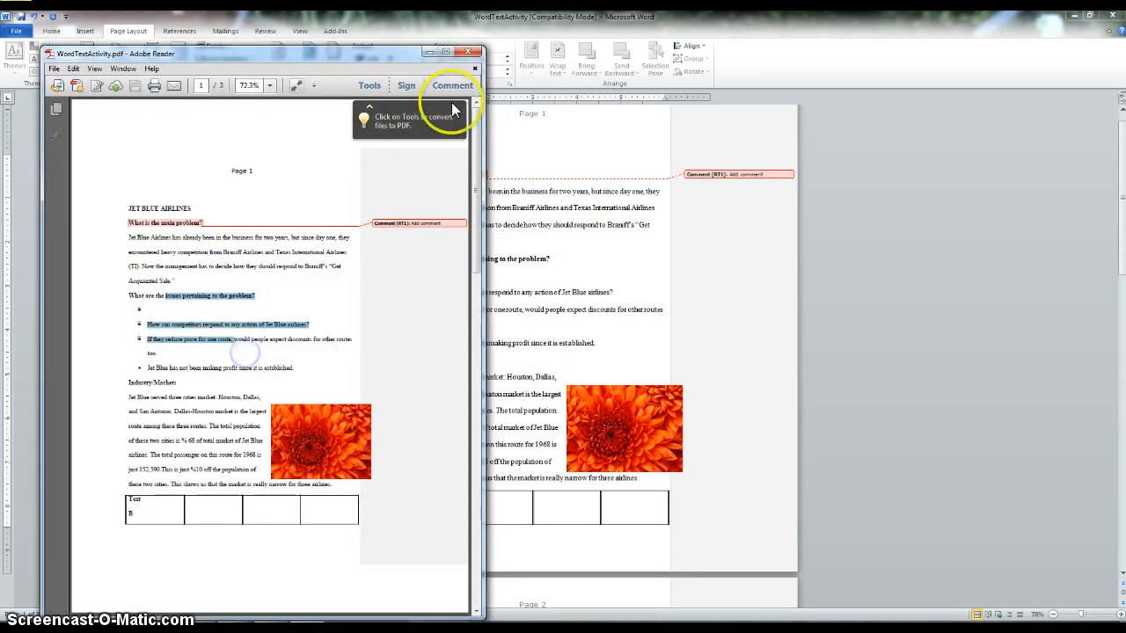
pyautogui.click(467, 52)
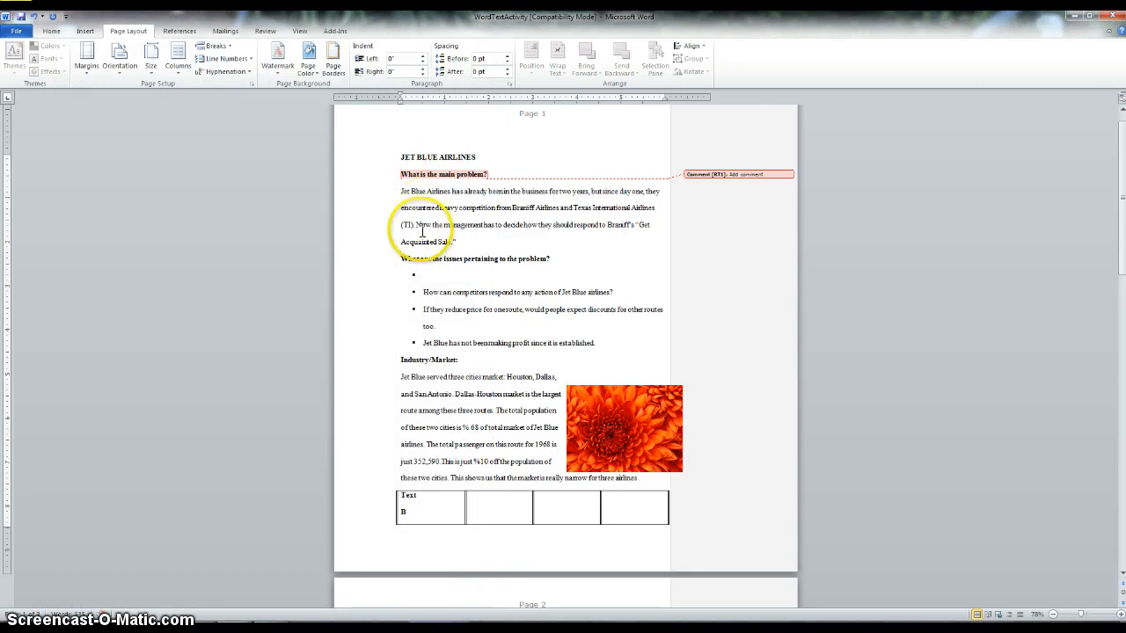